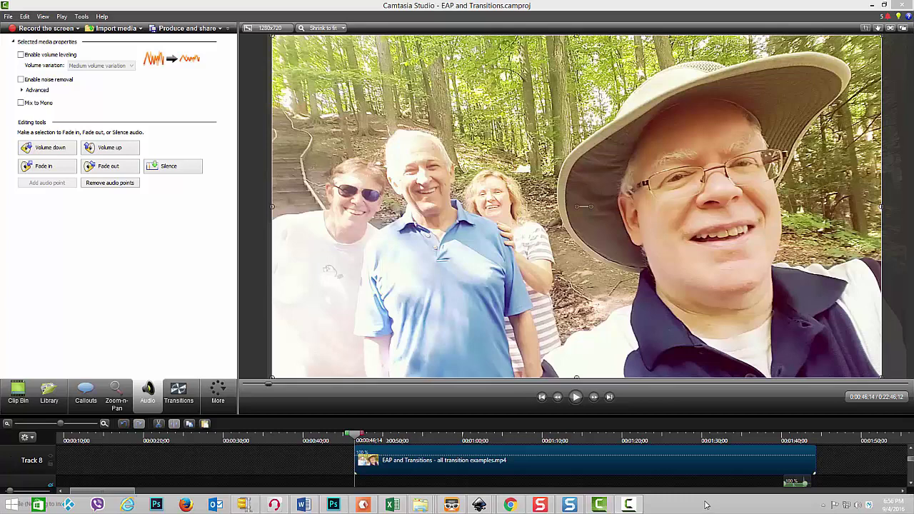
click(577, 397)
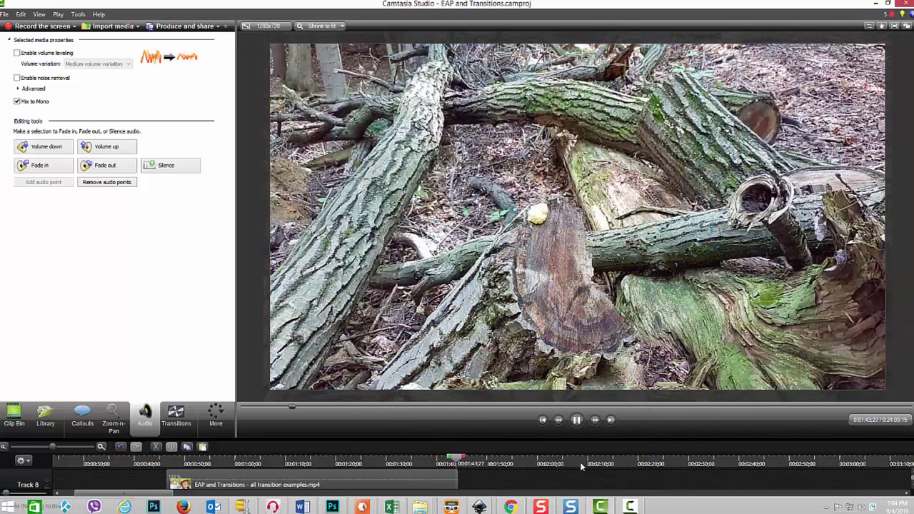
Stop playback of the example clip, leaving the edited timeline parked at 0:46
click(577, 420)
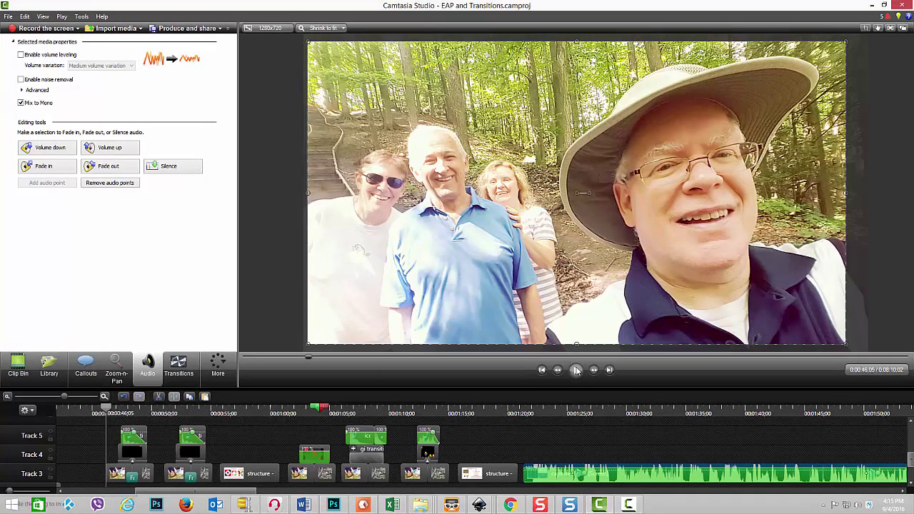
Play into the first transition, then scrub to the colourful circle frame at about 0:48;12
click(576, 370)
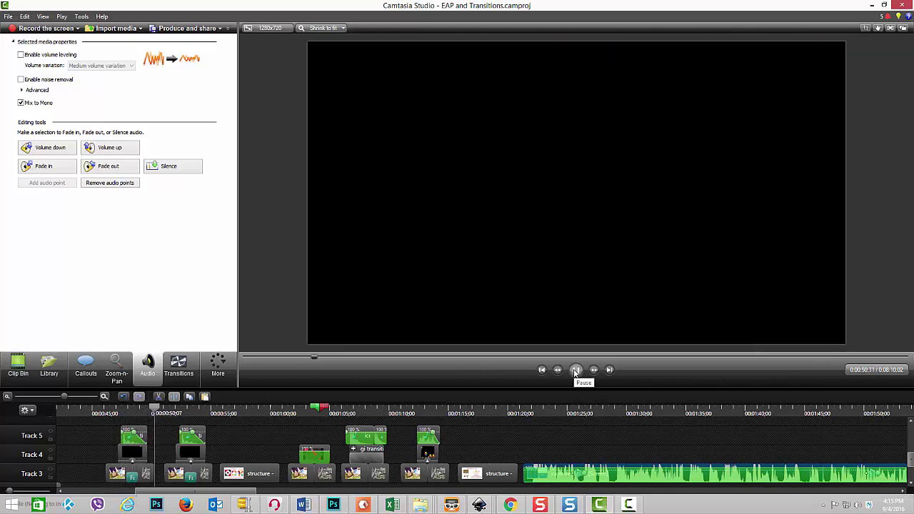
click(576, 370)
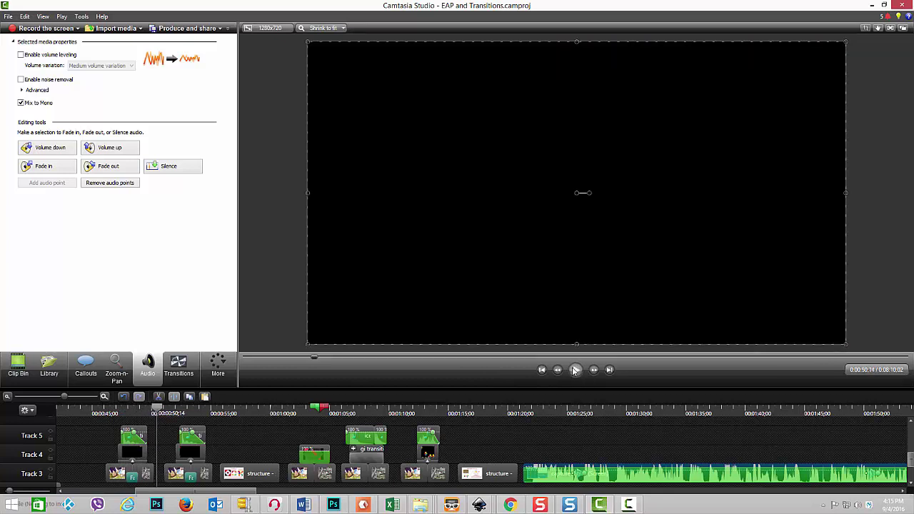
drag(159, 407, 129, 405)
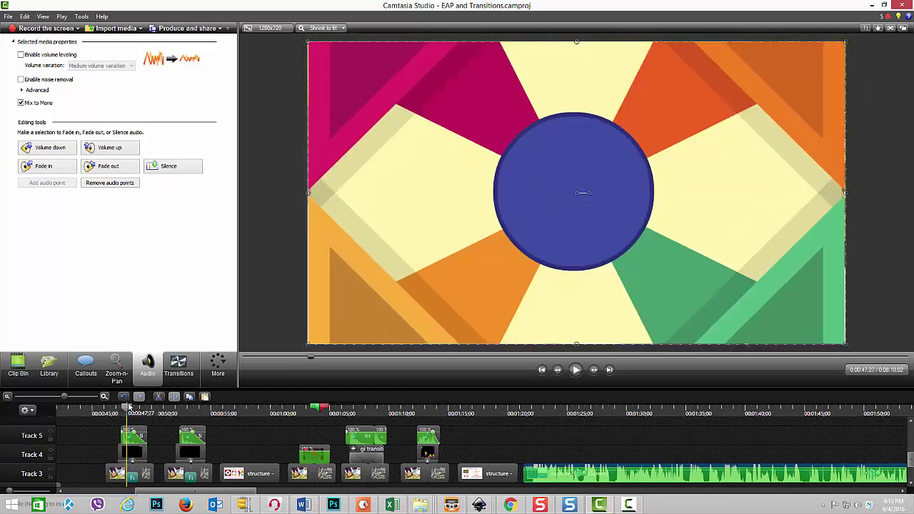
drag(135, 406, 152, 404)
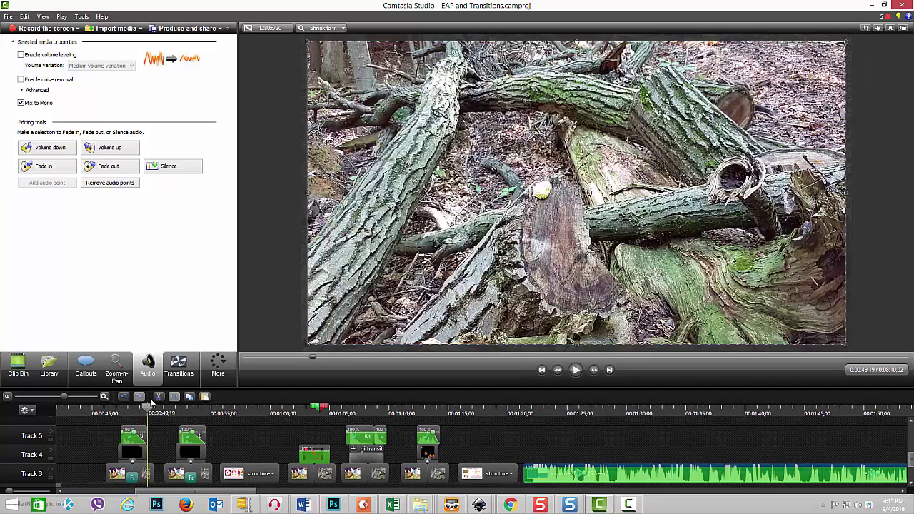
drag(151, 404, 134, 406)
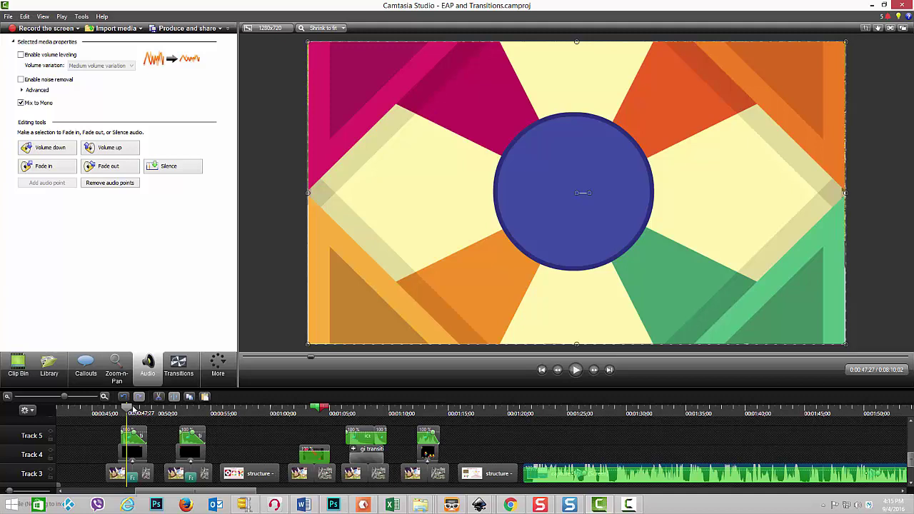
drag(133, 408, 106, 408)
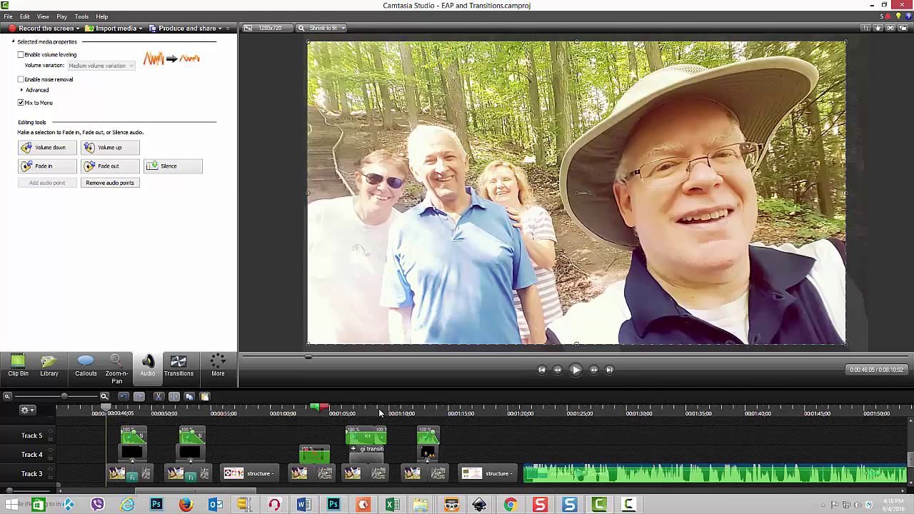
Replay the sequence and scrub through the GI logo transition to reveal the logs clip at 0:53;25
click(577, 370)
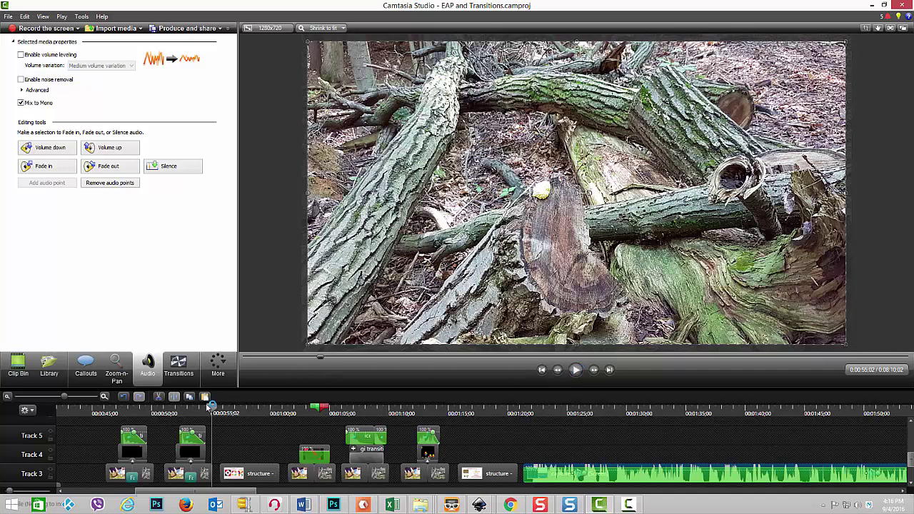
drag(212, 407, 185, 413)
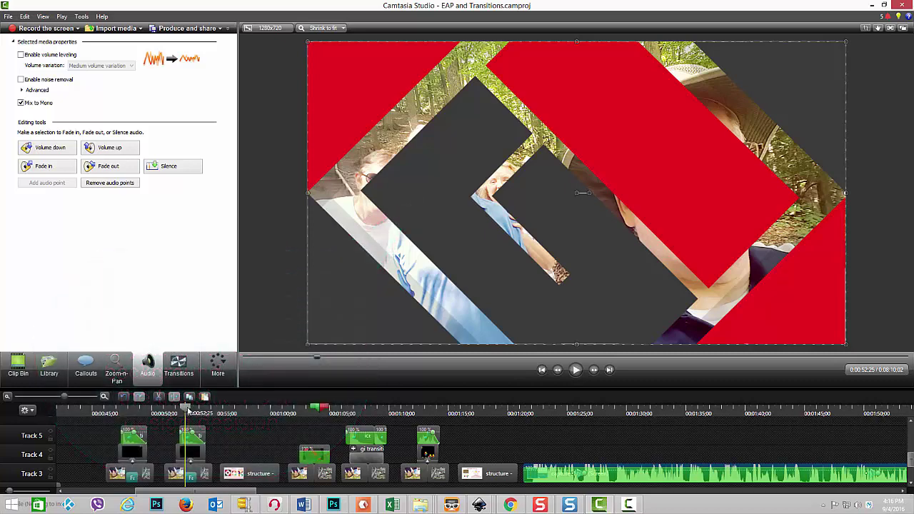
drag(189, 412, 191, 411)
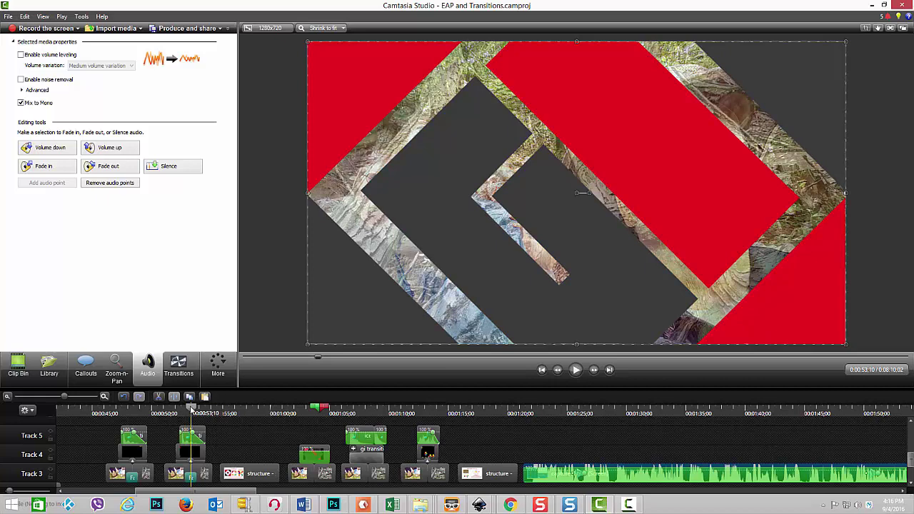
drag(194, 408, 237, 407)
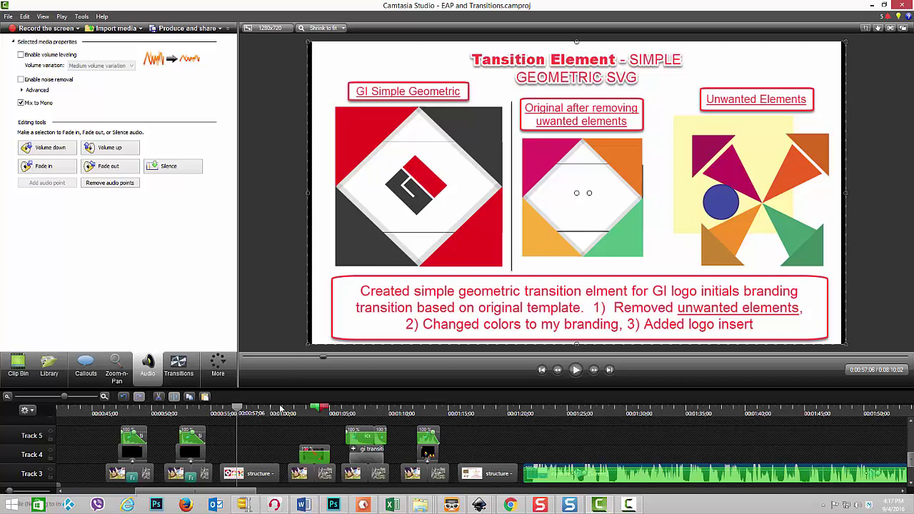
Preview the second GI logo transition from 1:00;24, stopping near 1:05 and scrubbing back
drag(241, 409, 289, 407)
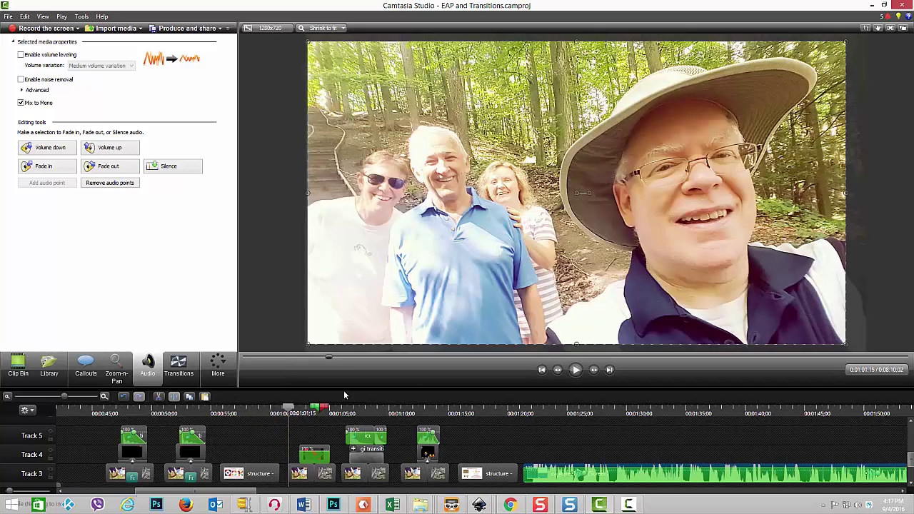
click(576, 369)
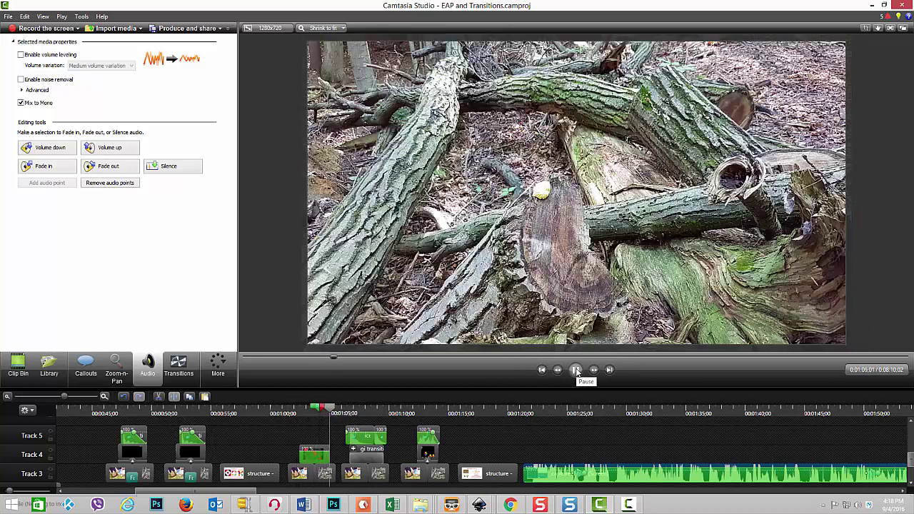
click(577, 371)
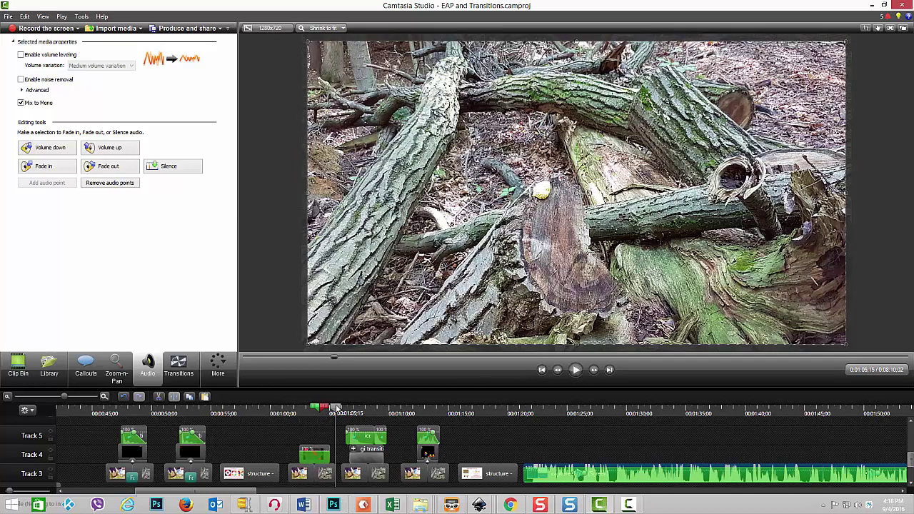
mouse_move(336, 407)
mouse_down()
mouse_move(287, 413)
mouse_move(339, 408)
mouse_up()
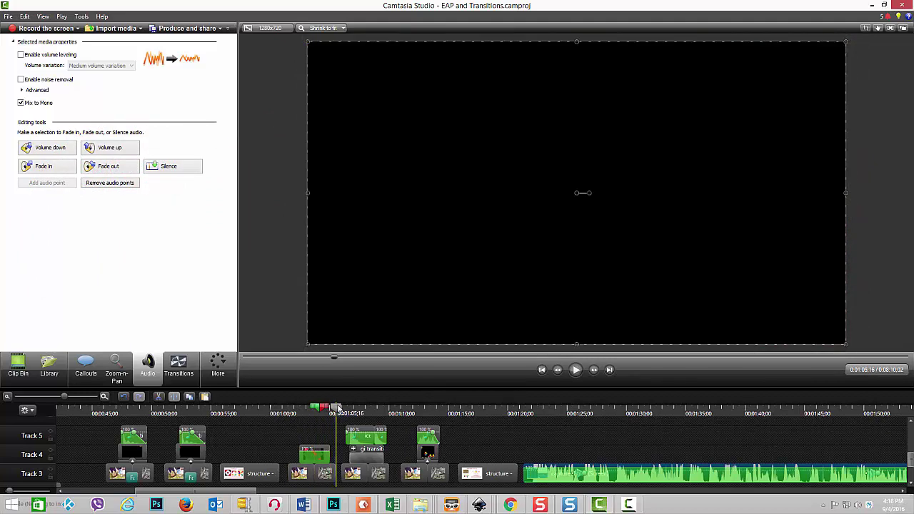
Replay the logo transition, then move the playhead back to the red-and-white GI logo frame at 1:08;05
click(576, 370)
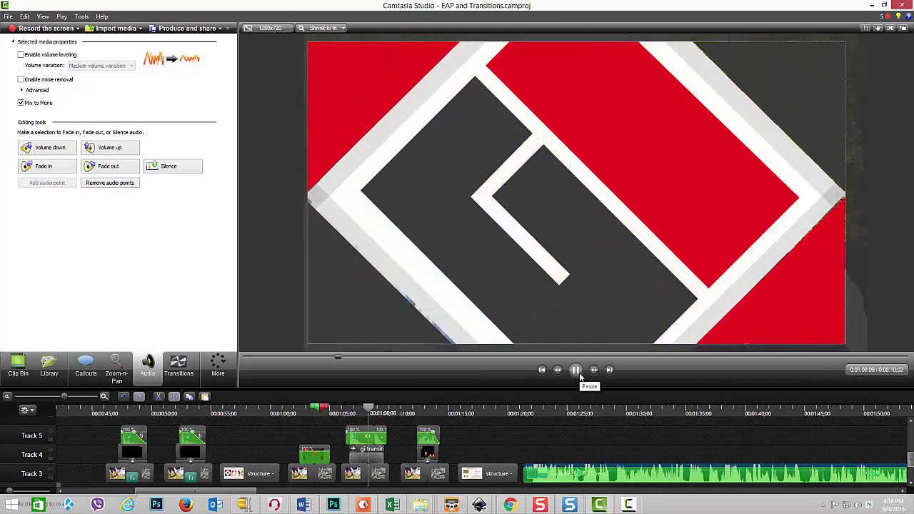
click(580, 377)
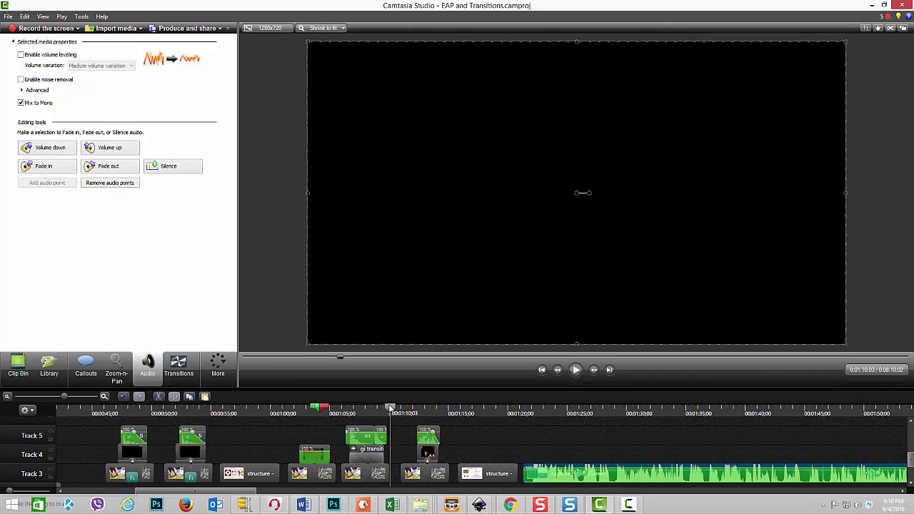
drag(390, 409, 368, 413)
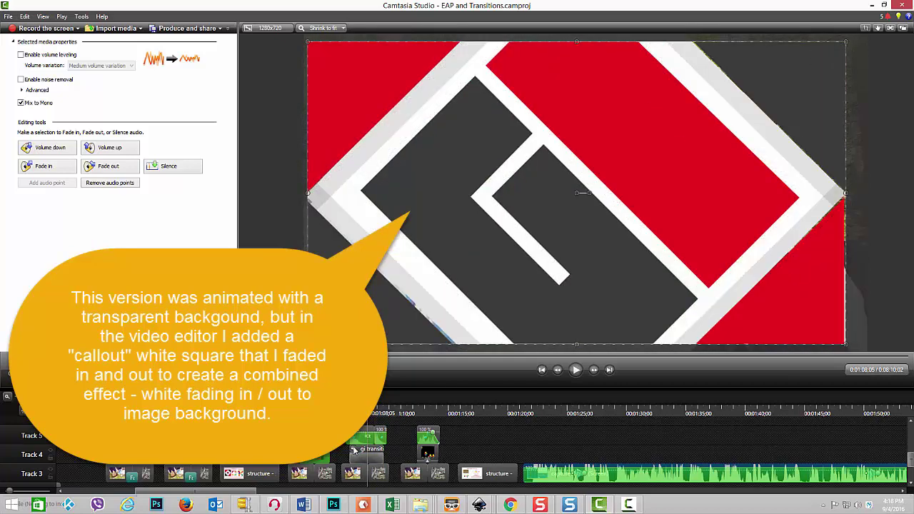
click(355, 451)
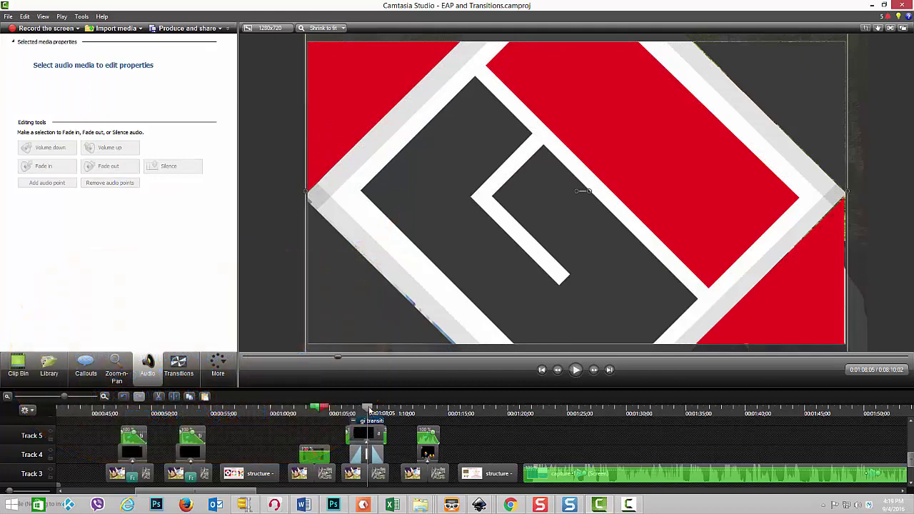
Replay the logo transition from about 1:06, stop at 1:10;02, and enlarge the timeline to show Tracks 1–2
click(369, 411)
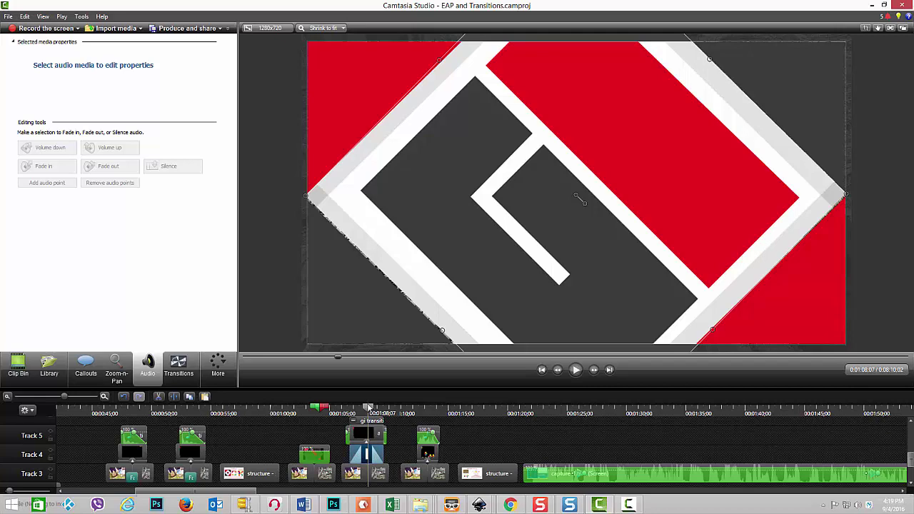
drag(369, 408, 342, 414)
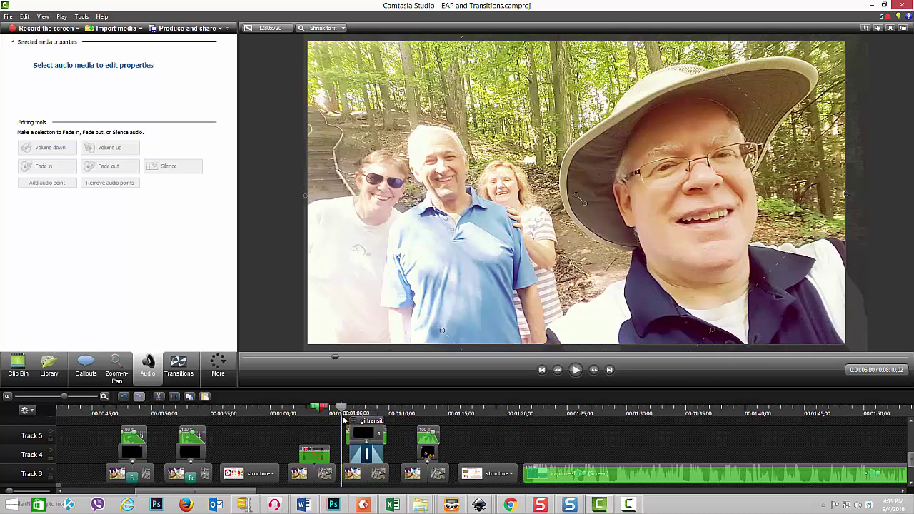
click(575, 370)
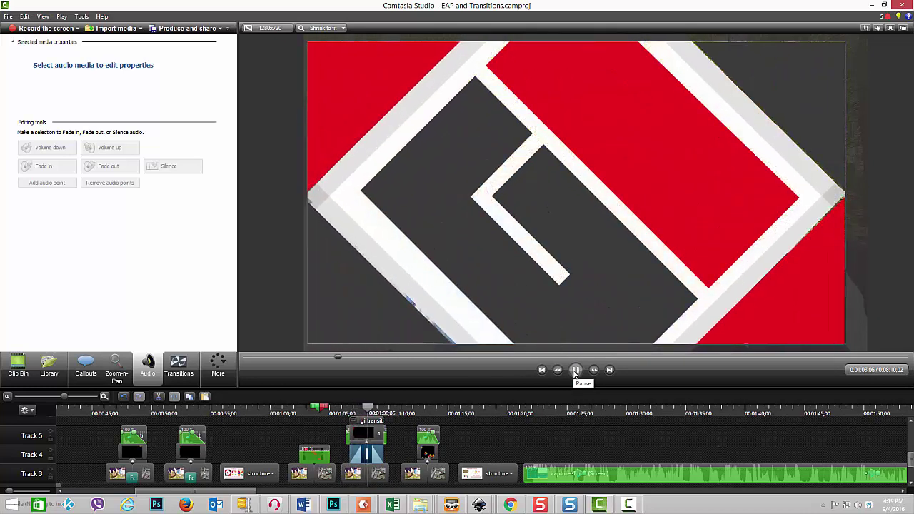
click(575, 371)
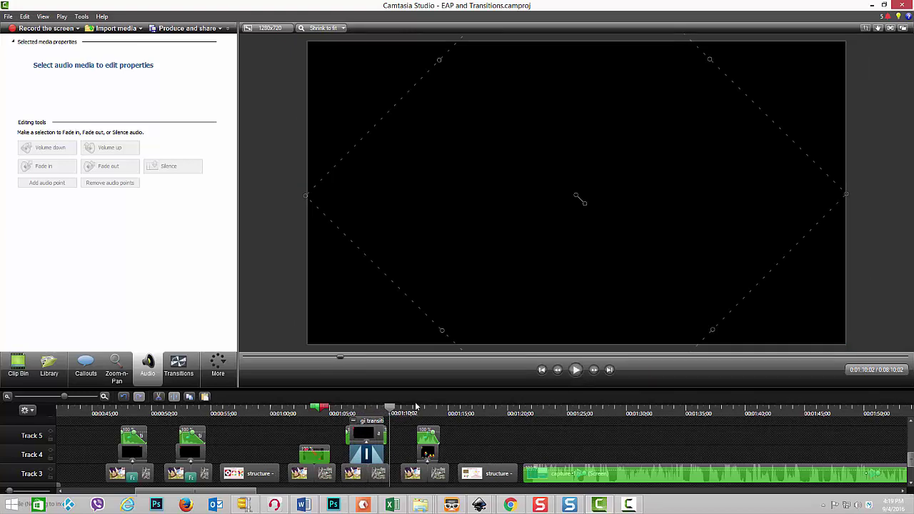
drag(415, 374, 410, 315)
Shorten the gi transition clip's clip-speed section to about 00;24 so it plays faster
click(367, 389)
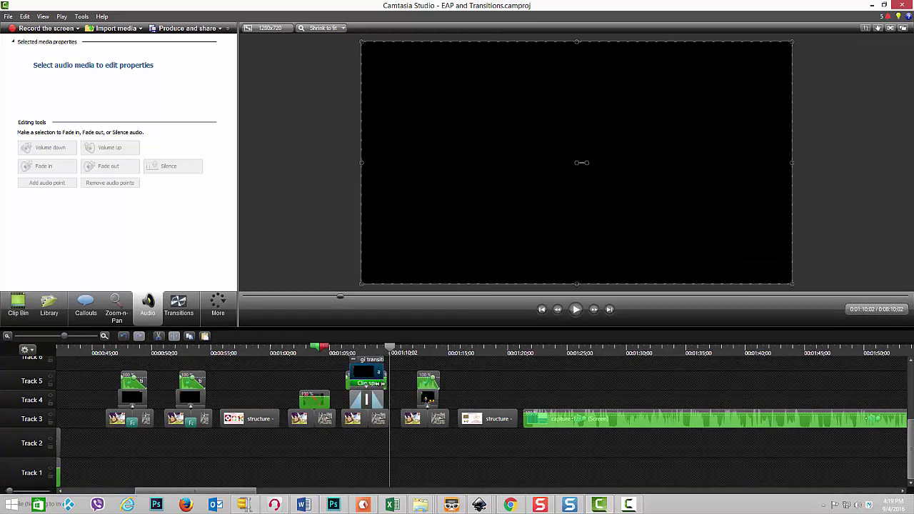
click(387, 384)
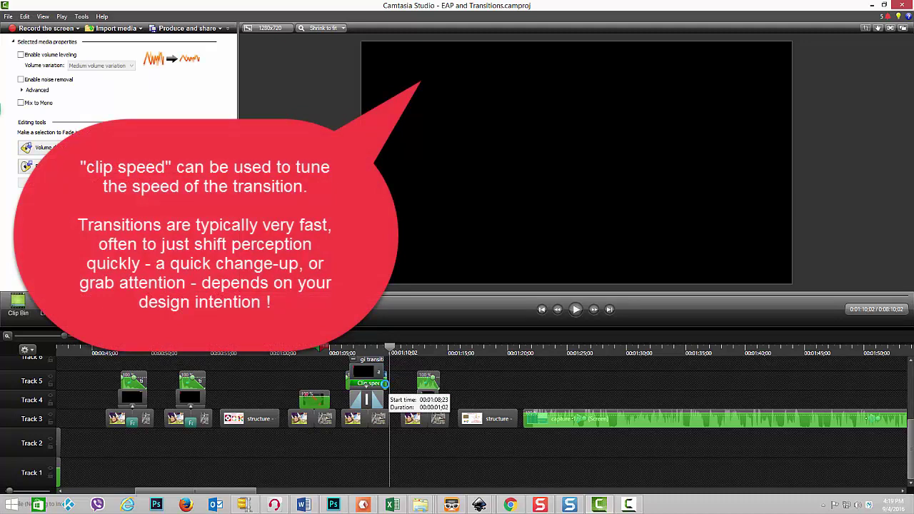
drag(387, 384, 383, 383)
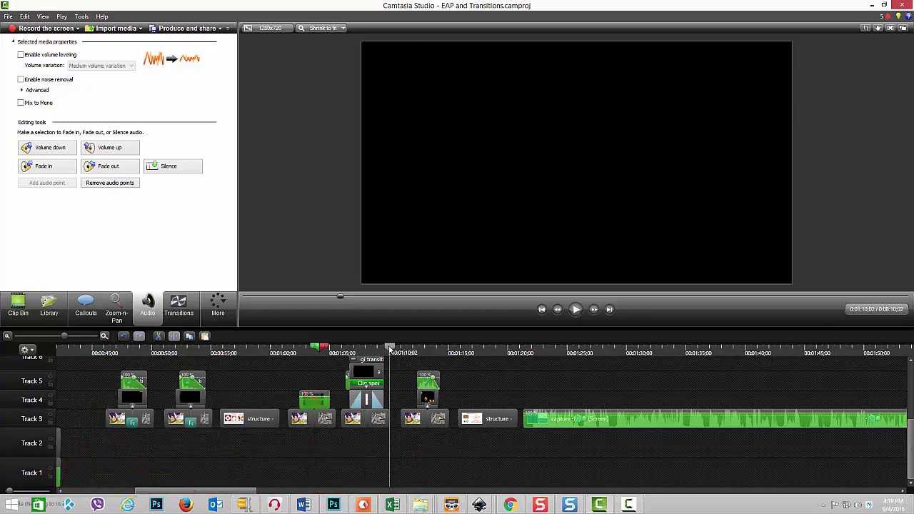
drag(390, 348, 402, 348)
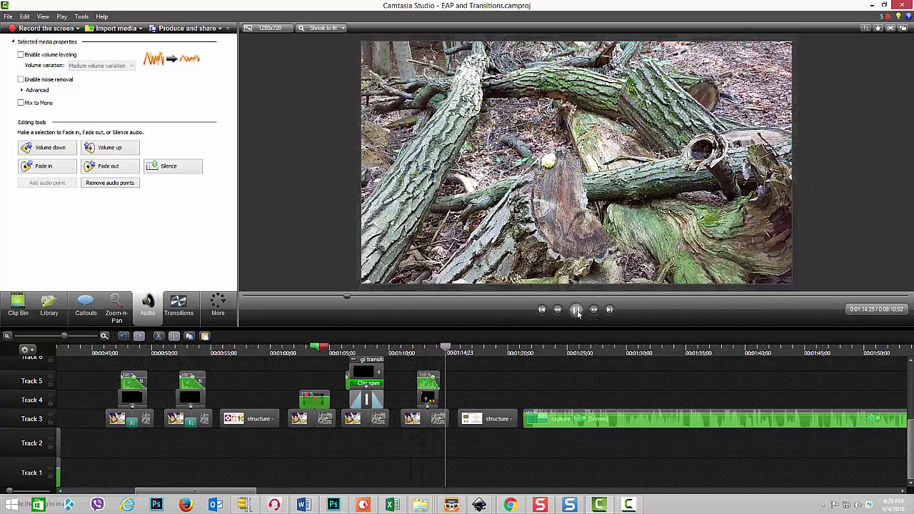
click(577, 312)
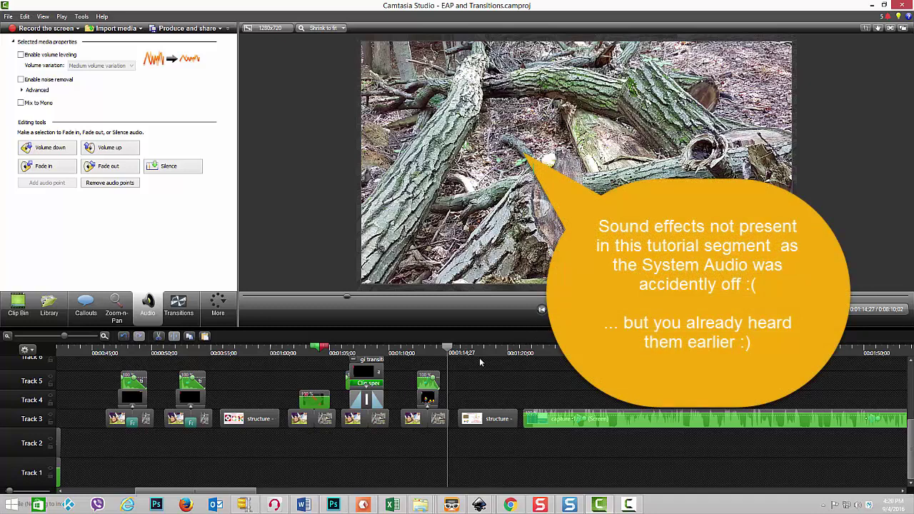
drag(447, 348, 414, 355)
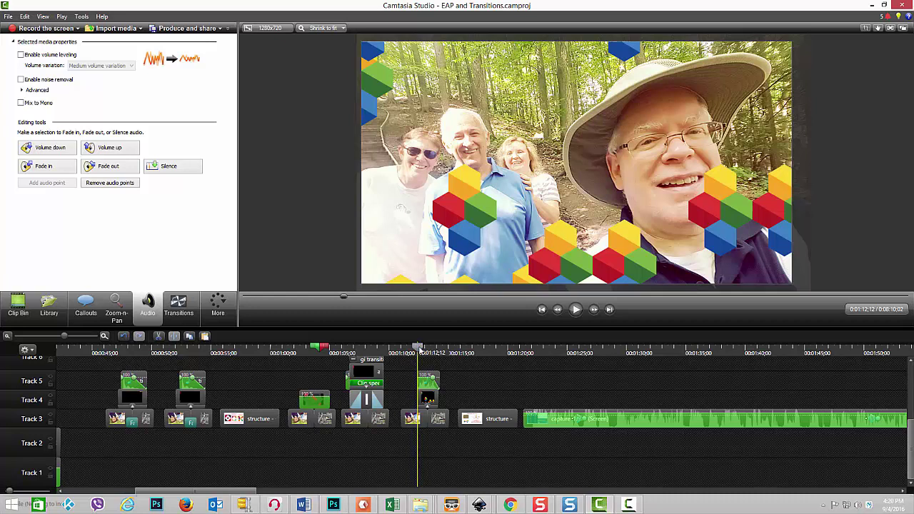
drag(421, 347, 479, 349)
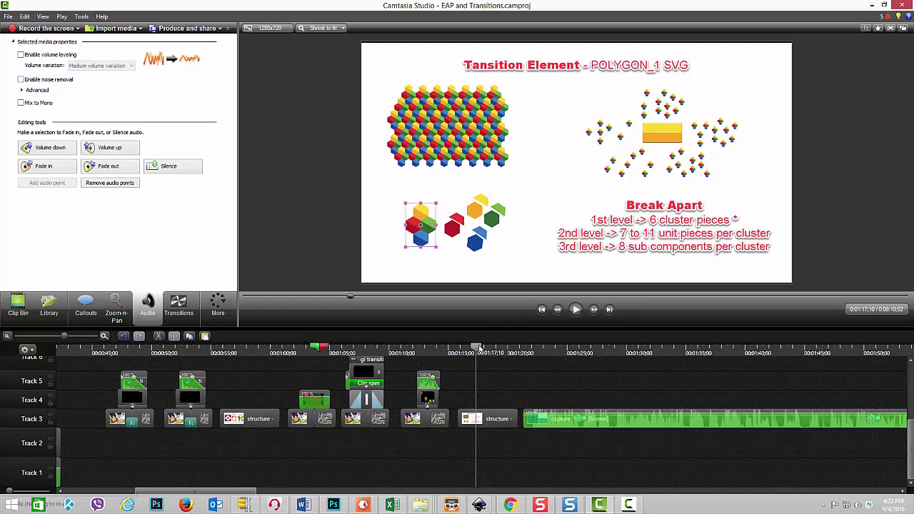
Play the next section, then import the polygon_1 SVG hexagon pattern into EasyAnimatorPro's scene
drag(479, 348, 515, 345)
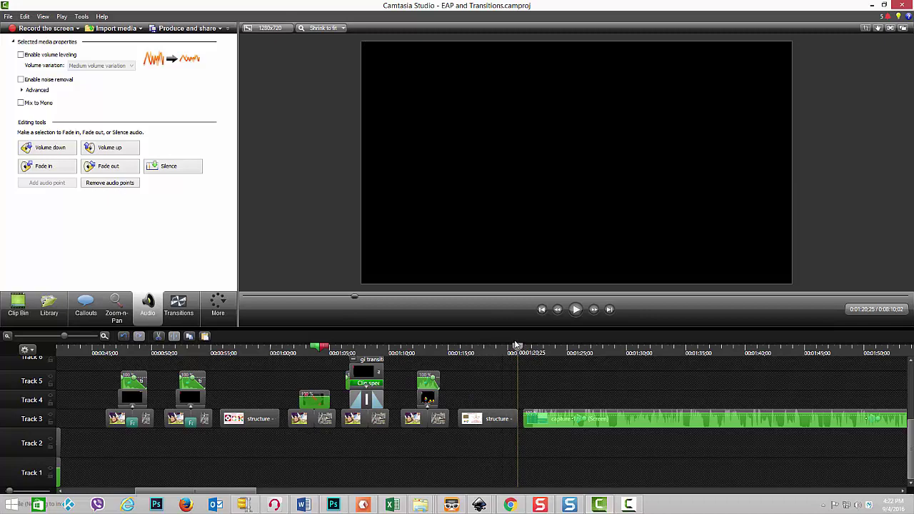
click(580, 312)
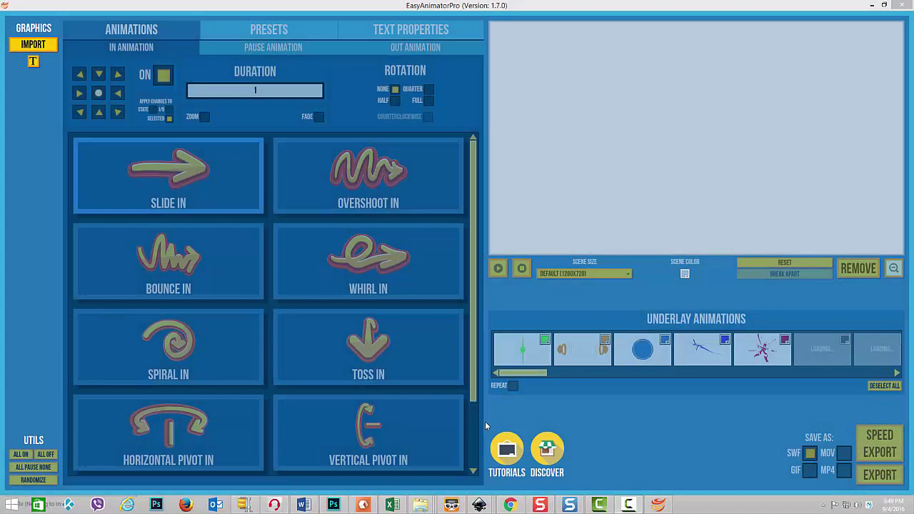
click(20, 41)
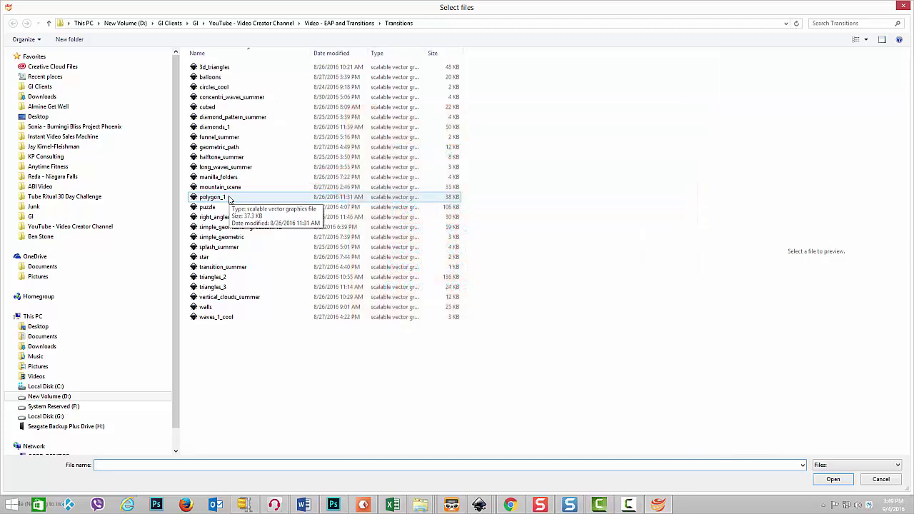
double_click(213, 197)
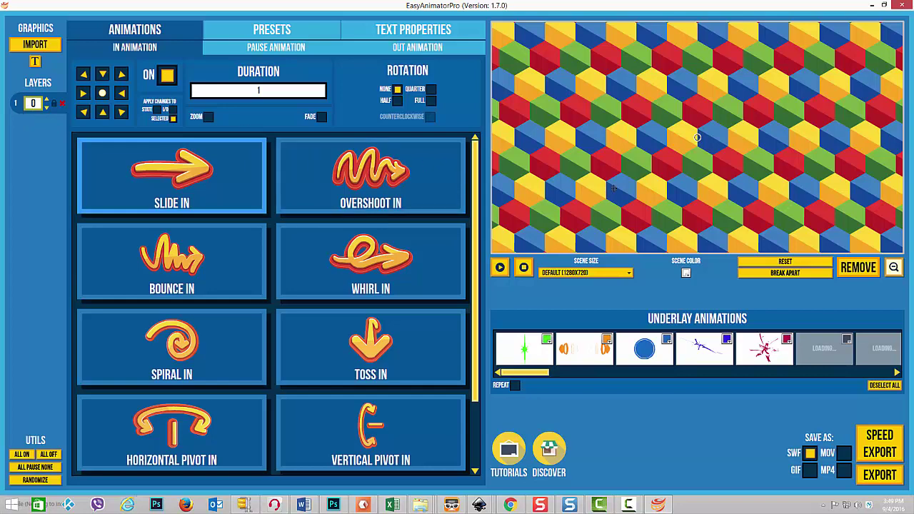
Break the polygon graphic apart into layers and inspect layers 2 and 3
click(777, 274)
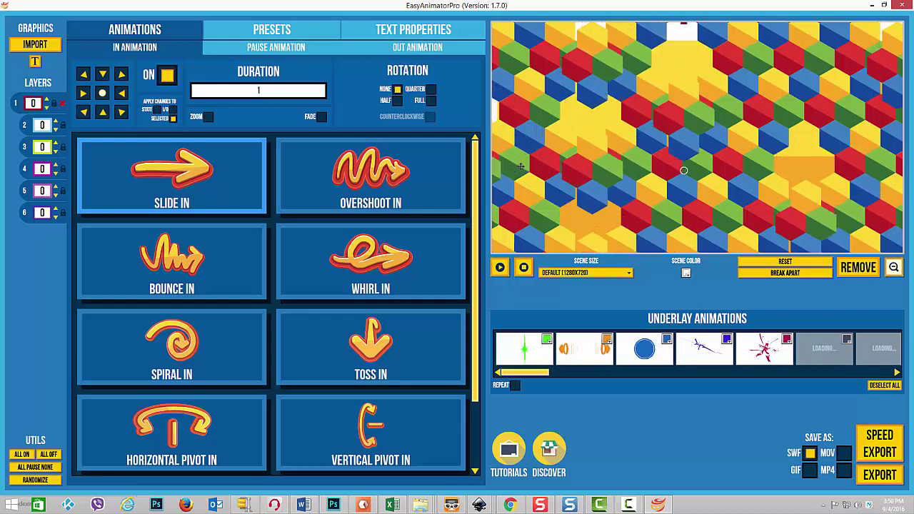
click(25, 126)
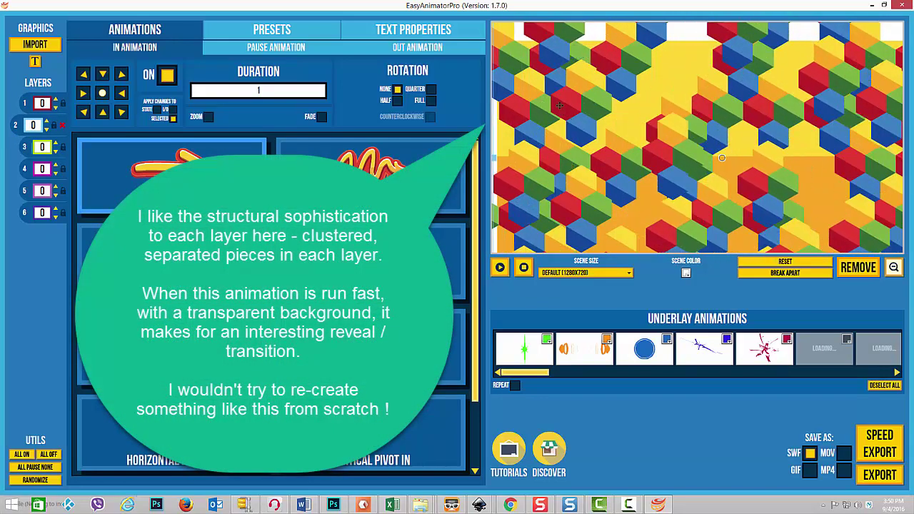
click(25, 148)
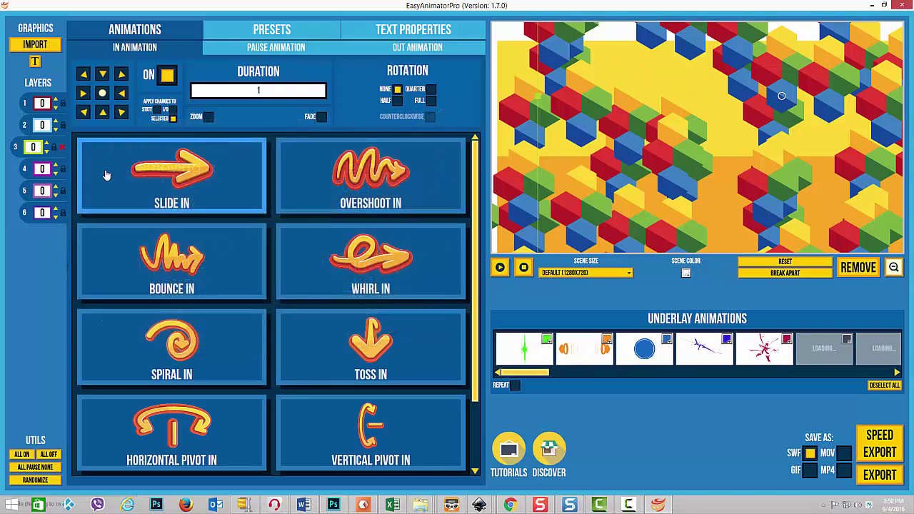
Delete background layer 6 and reset the graphic to fill the scene
click(21, 212)
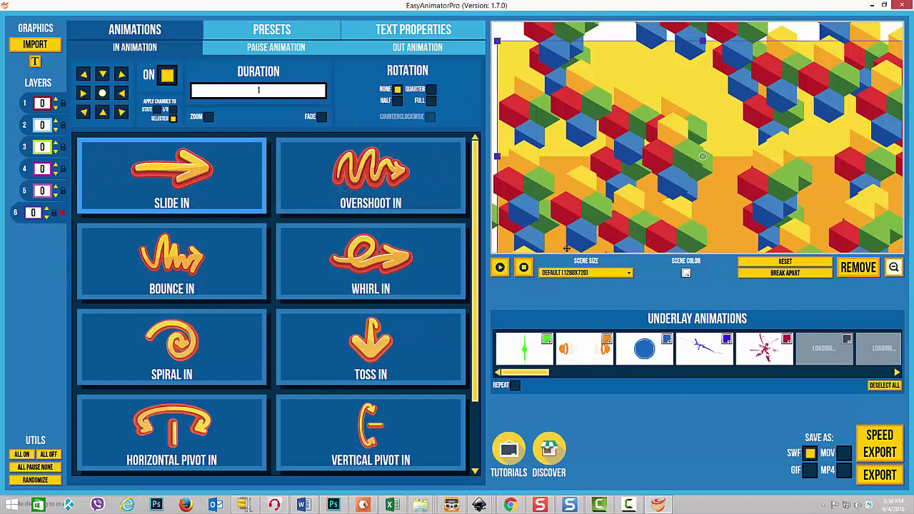
click(854, 268)
click(445, 274)
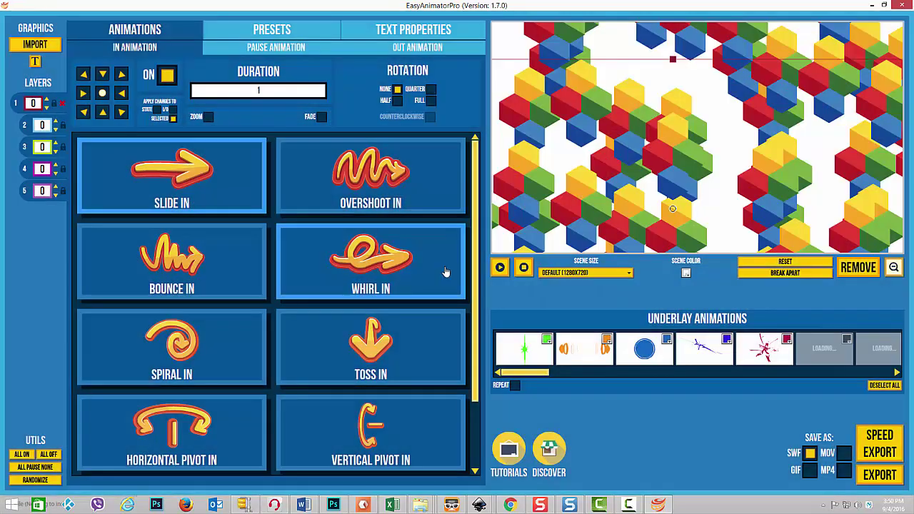
click(793, 261)
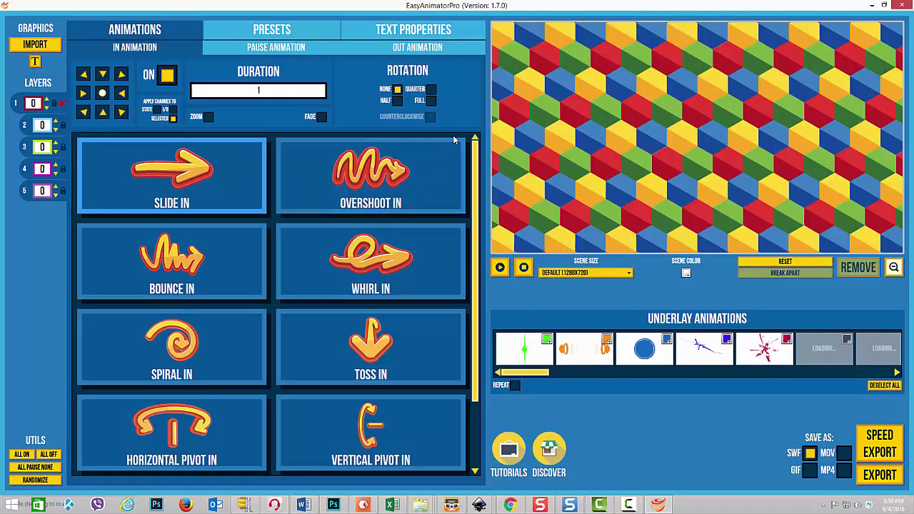
Apply the Toss Out GI Custom (for 7 images) preset to all the polygon layers
click(279, 28)
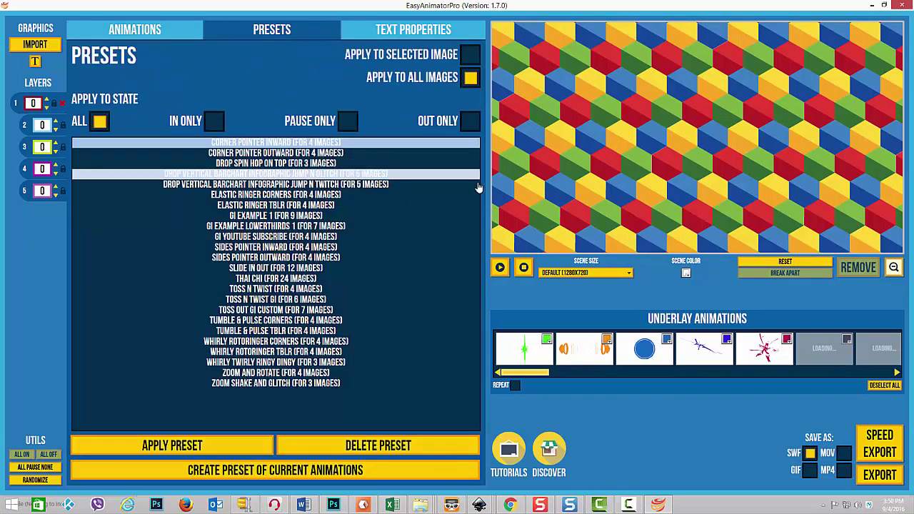
click(312, 309)
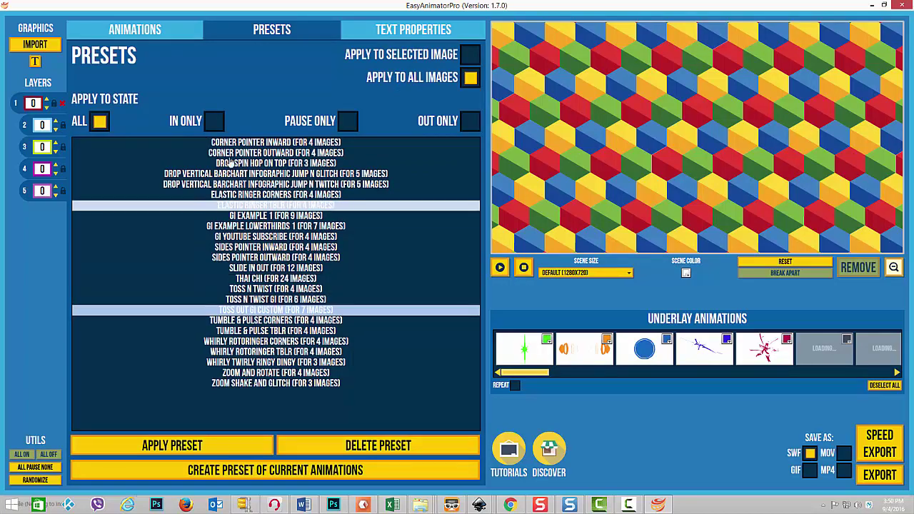
click(183, 444)
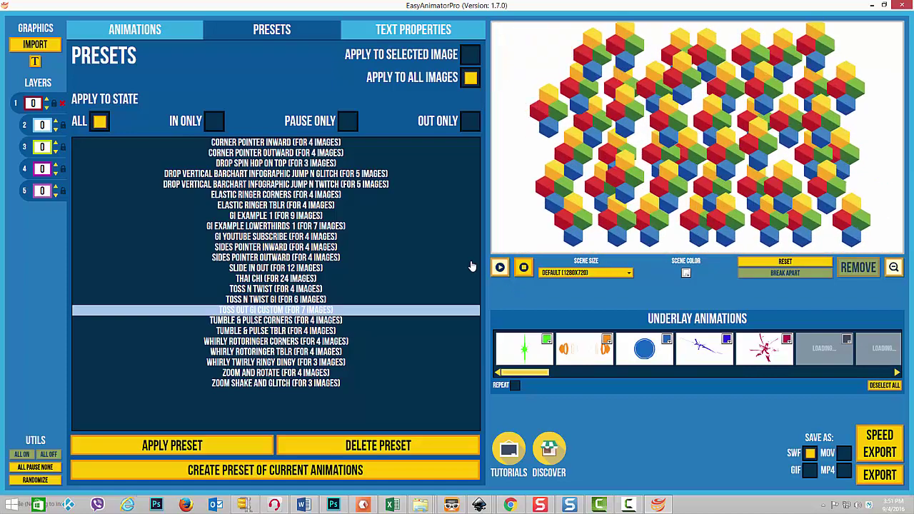
click(110, 31)
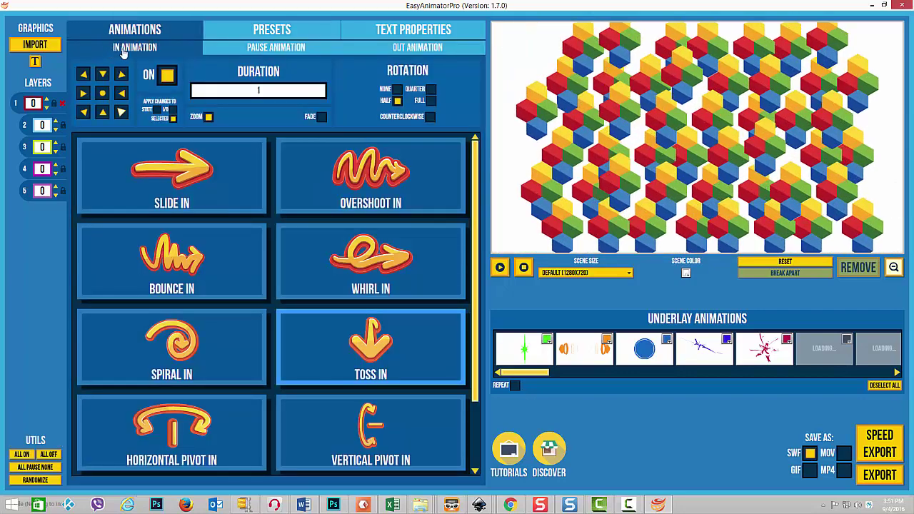
Stop the preview and confirm layers 2 through 5 each use the Toss In entrance
click(523, 269)
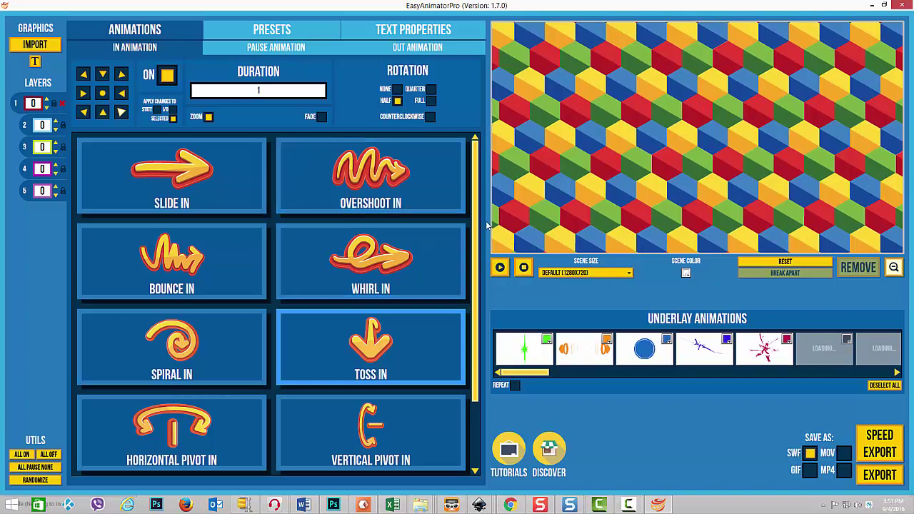
click(23, 125)
click(24, 147)
click(24, 169)
click(24, 191)
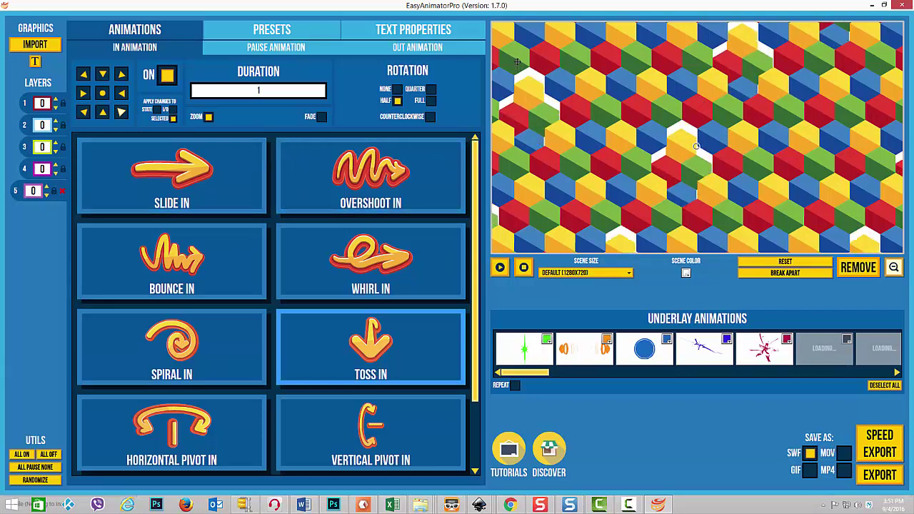
click(26, 127)
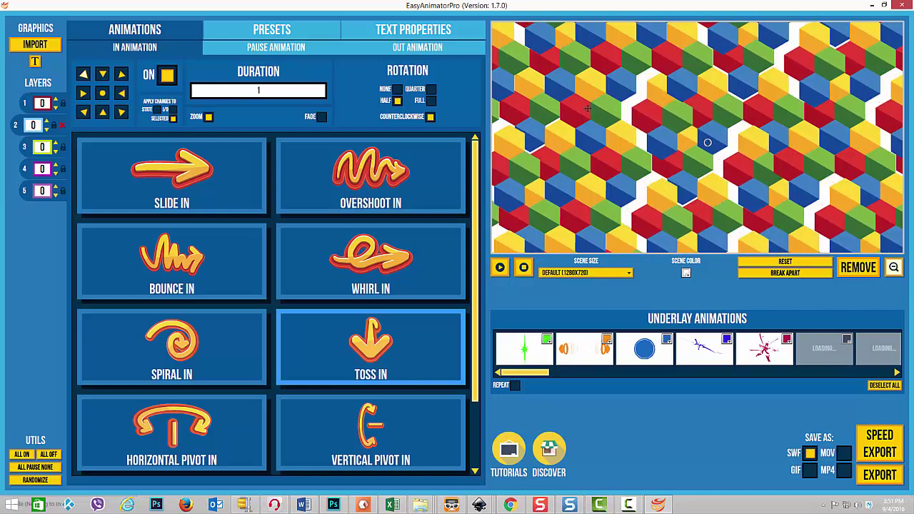
click(26, 148)
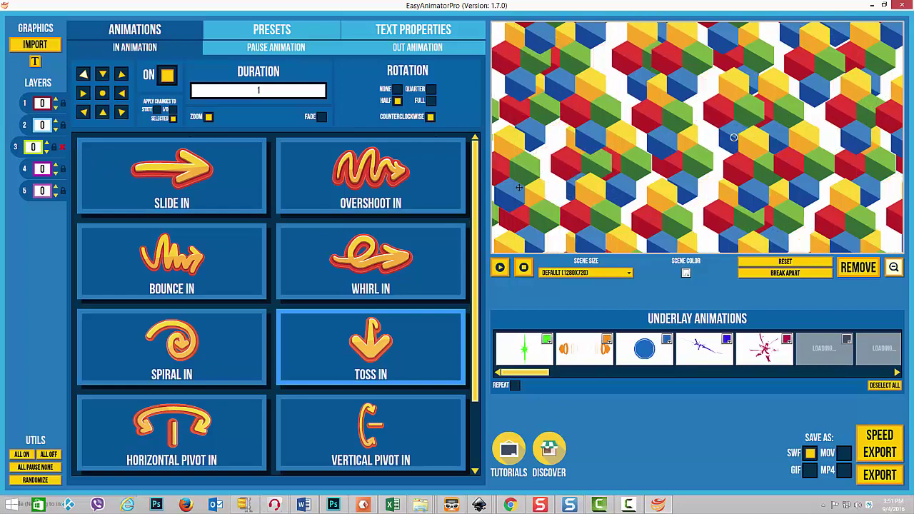
Check layer 1's Toss In entrance and preview it playing from the start
click(785, 262)
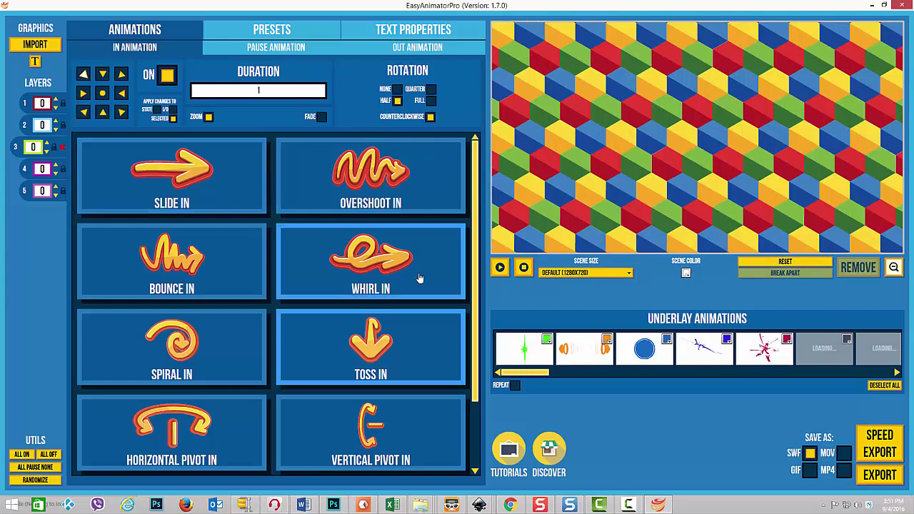
scroll(476, 280, down, 2)
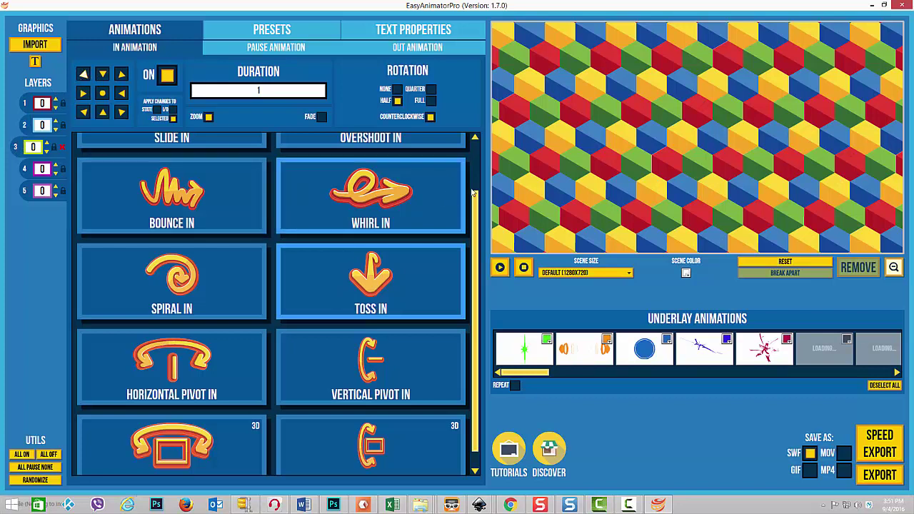
click(704, 108)
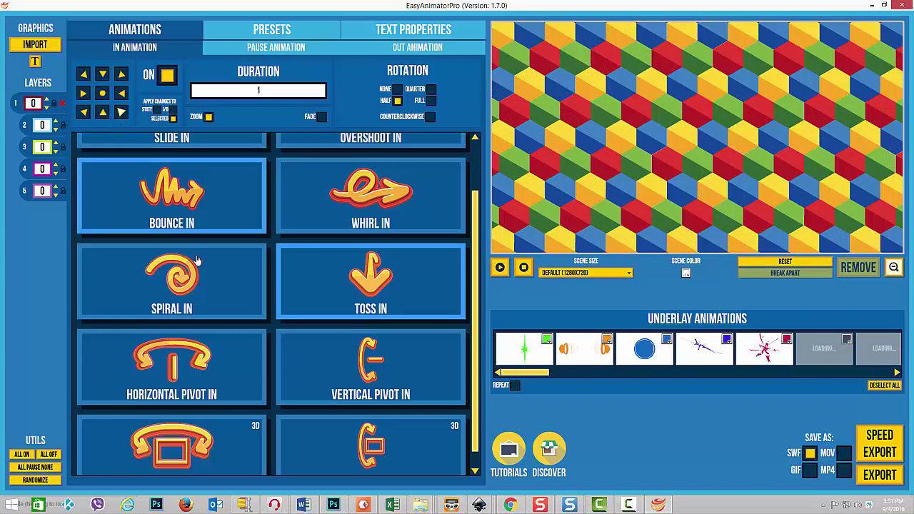
click(120, 115)
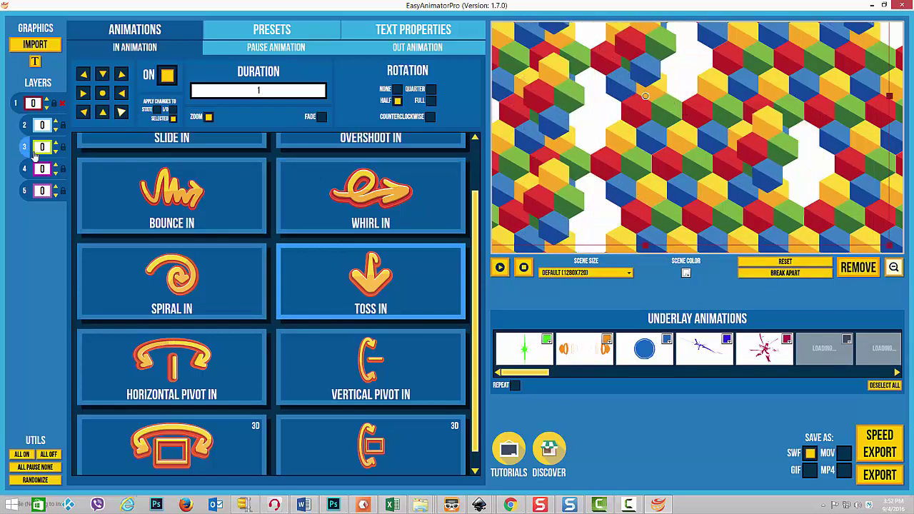
click(23, 168)
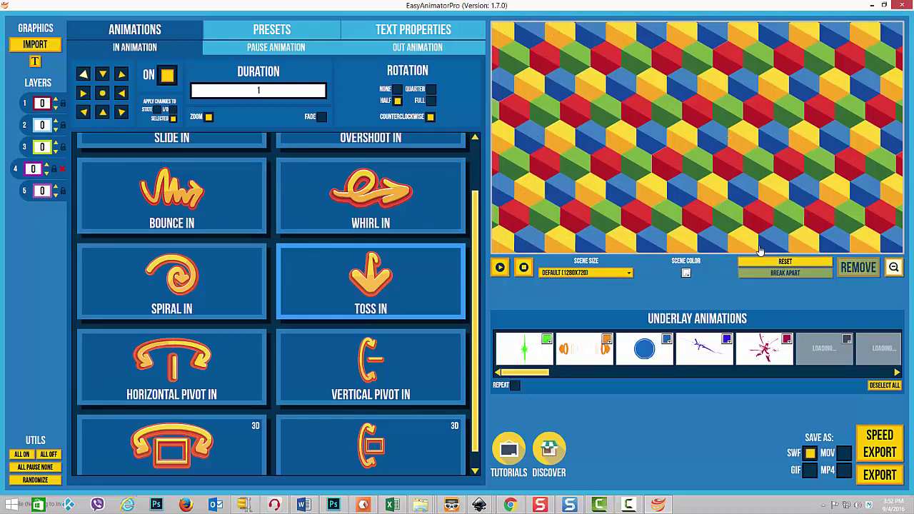
click(520, 177)
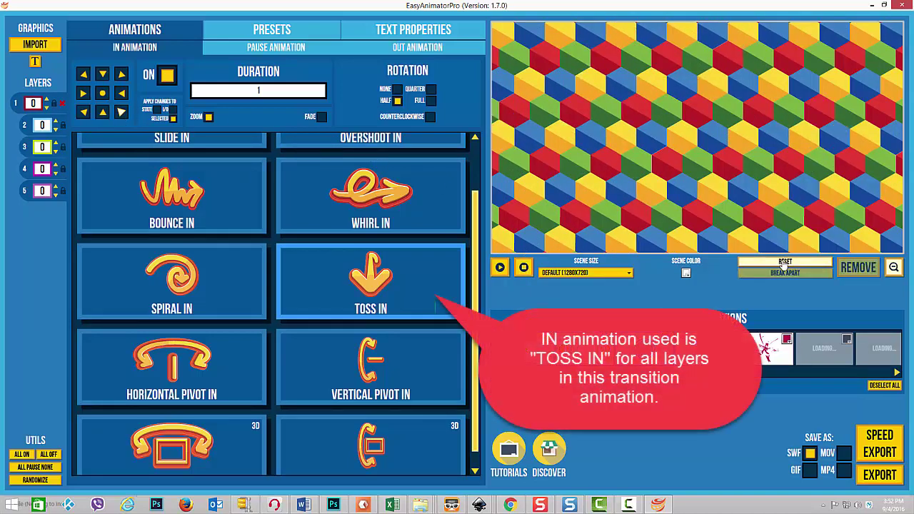
click(499, 268)
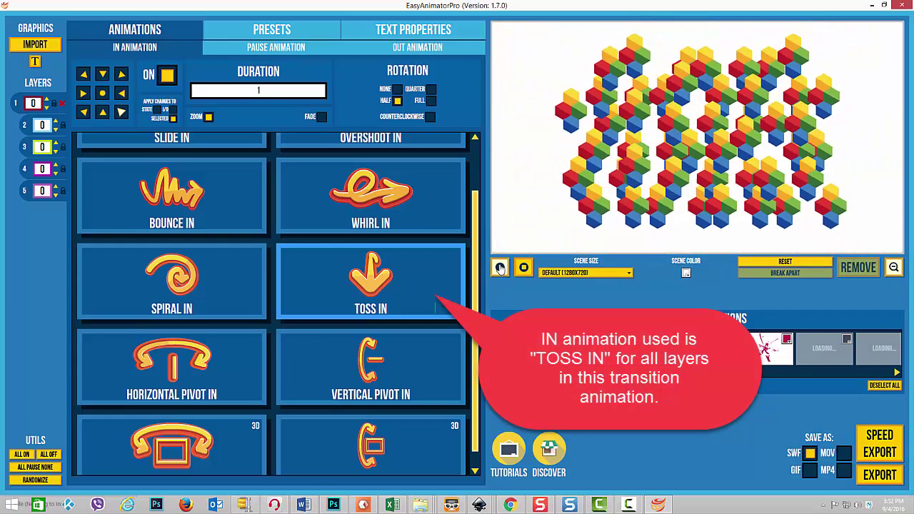
click(524, 267)
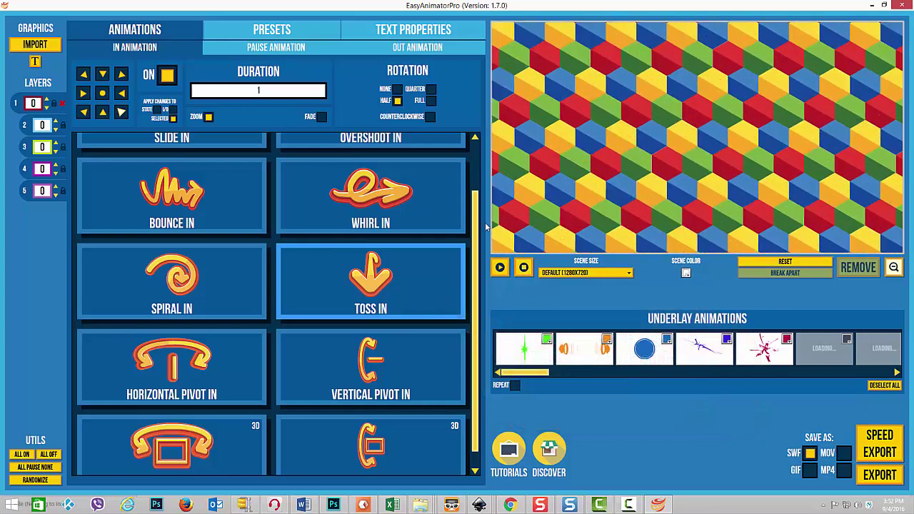
Preview the Pause animation and review the Rotoscope/None pause effects on layers 2–5
click(275, 48)
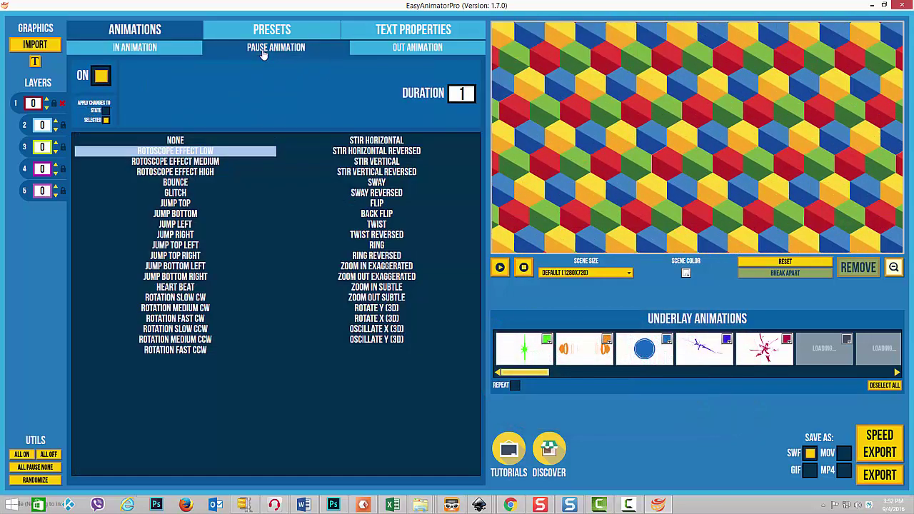
click(499, 268)
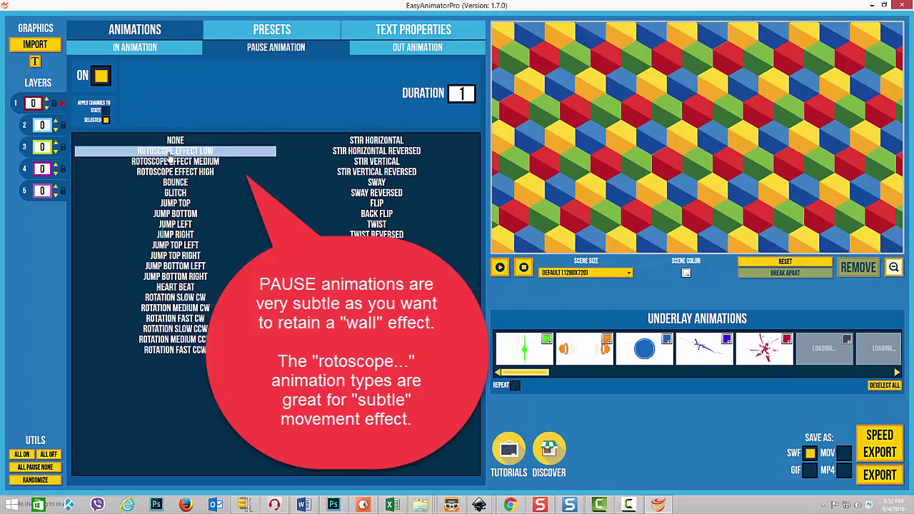
click(30, 125)
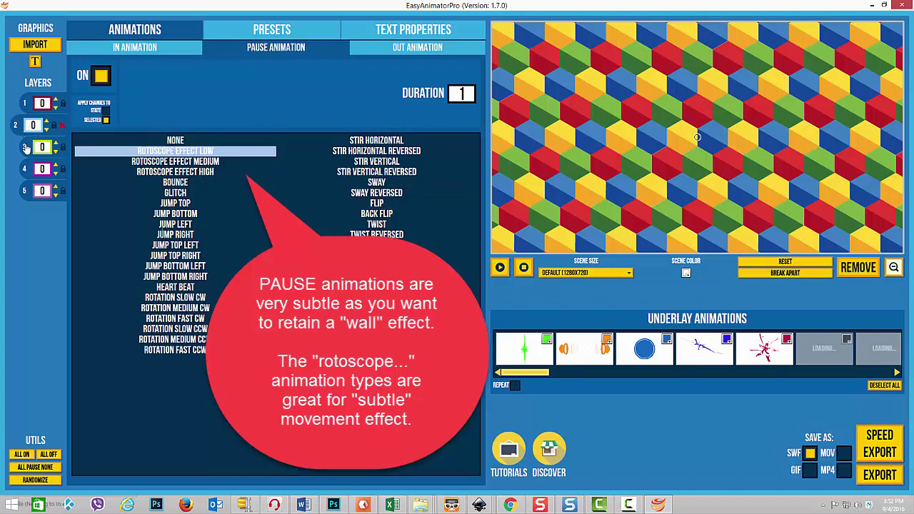
click(25, 148)
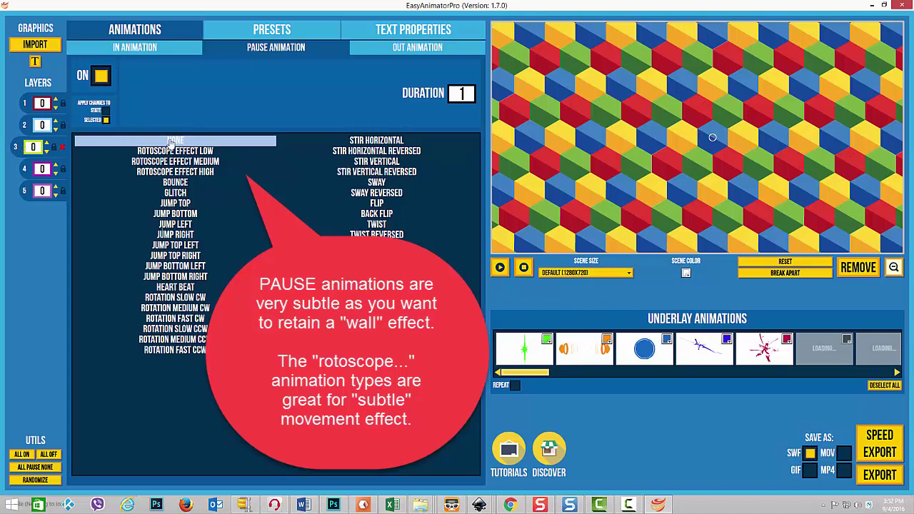
click(25, 169)
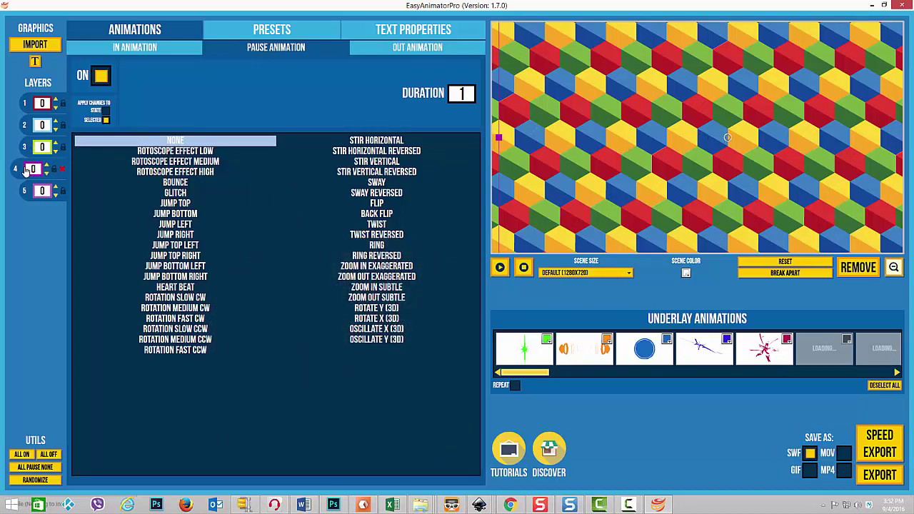
click(25, 190)
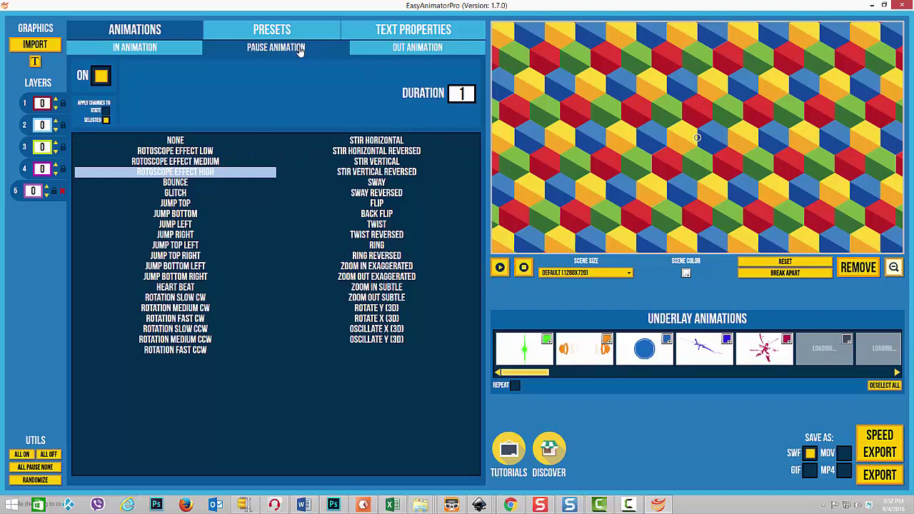
Change the Pause duration from 3 back to 1
drag(464, 93, 438, 93)
click(500, 267)
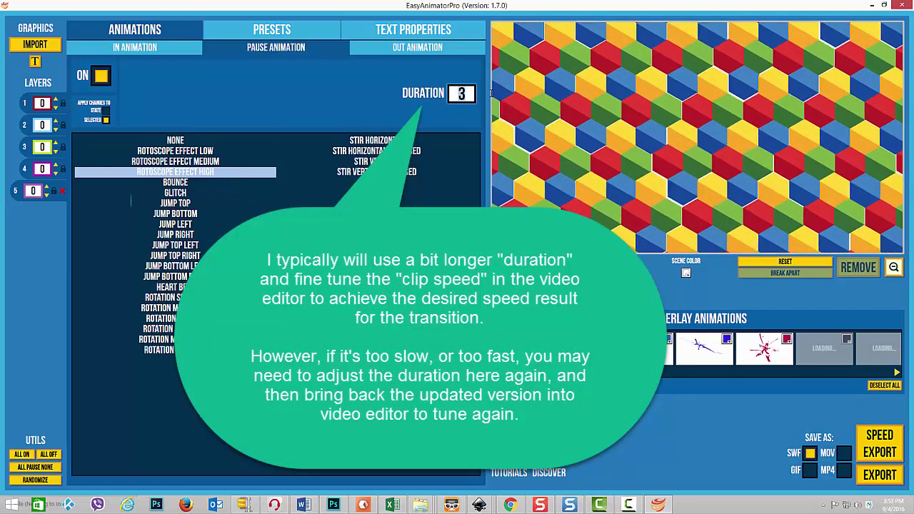
double_click(461, 93)
text(1)
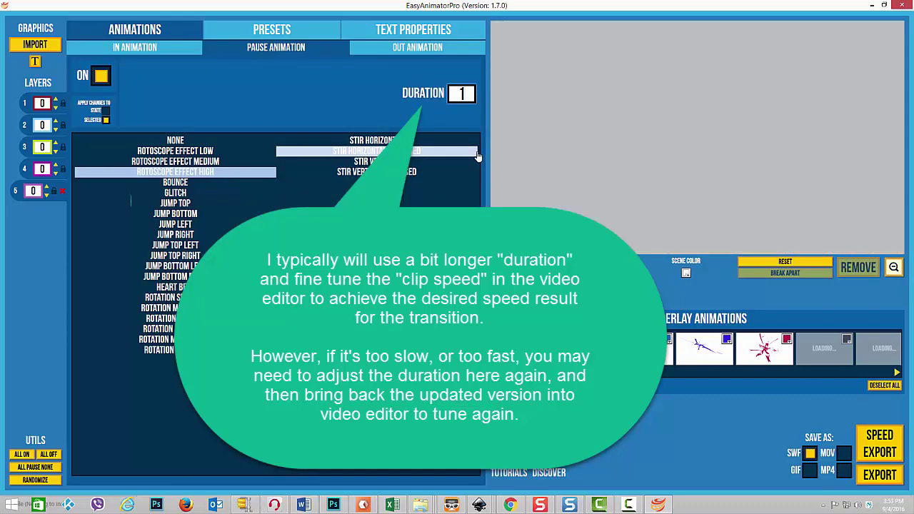
click(395, 50)
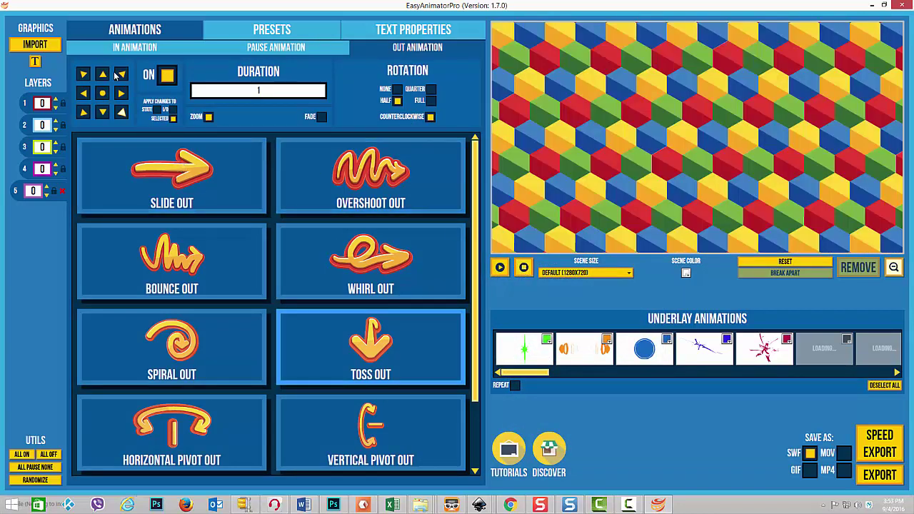
Check the Toss Out exit animation on each of layers 1 through 5
click(682, 111)
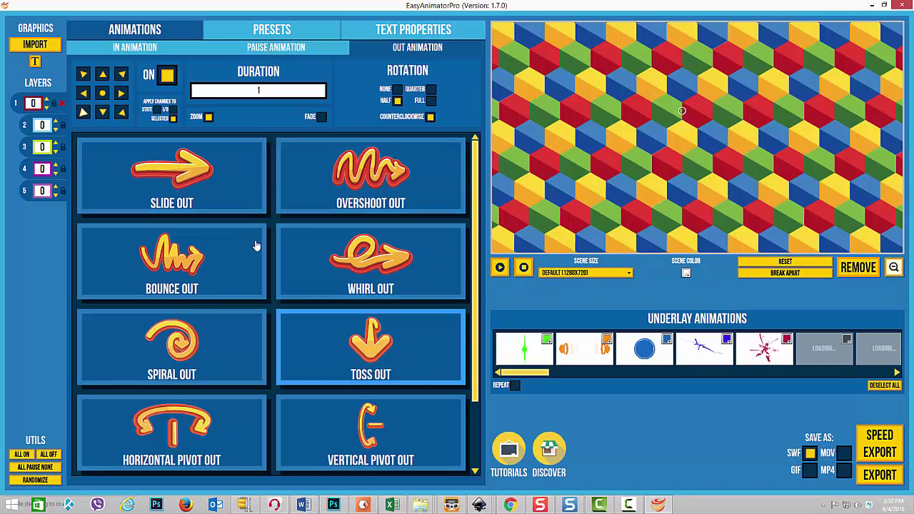
click(26, 126)
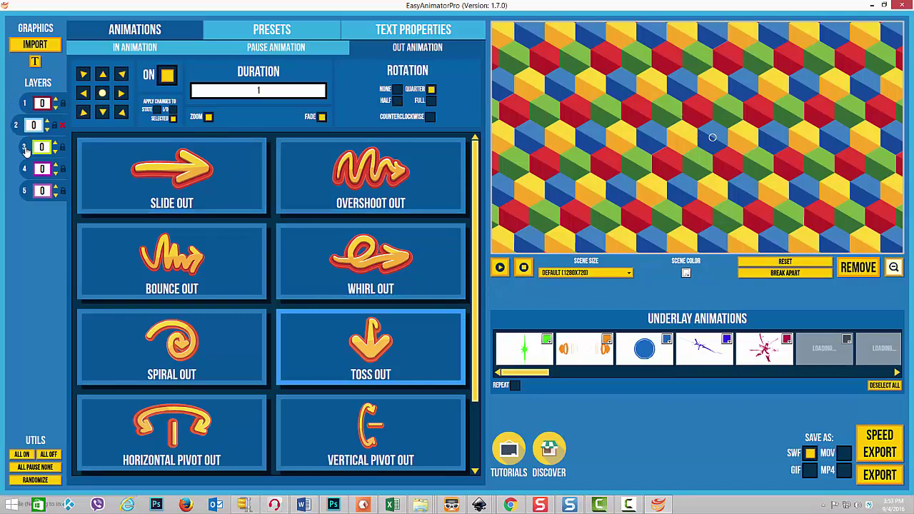
click(25, 147)
click(24, 170)
click(24, 191)
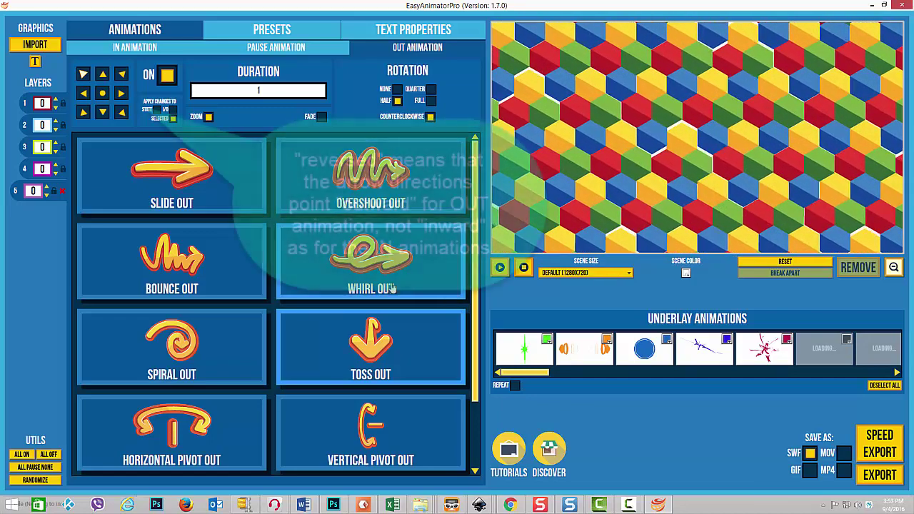
Preview layer 1's exit, then recheck the direction, rotation and fade settings on layers 3 and 4
click(27, 103)
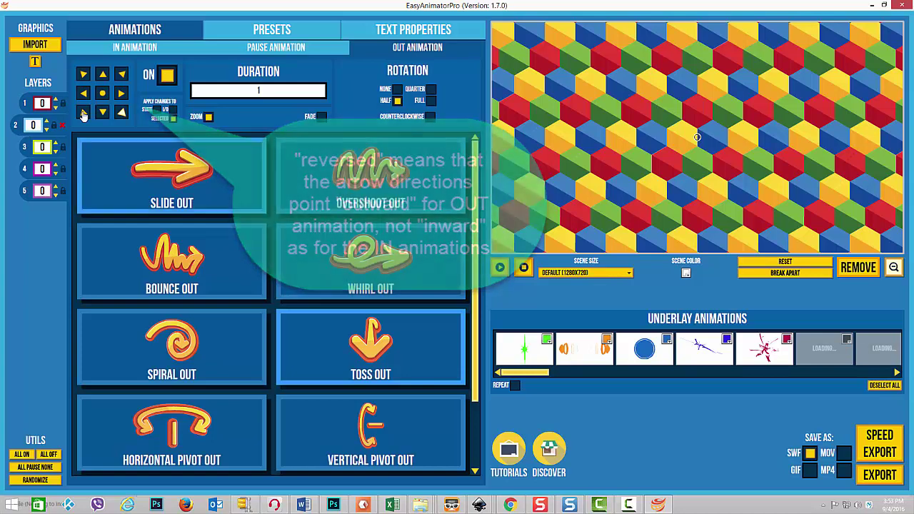
click(24, 146)
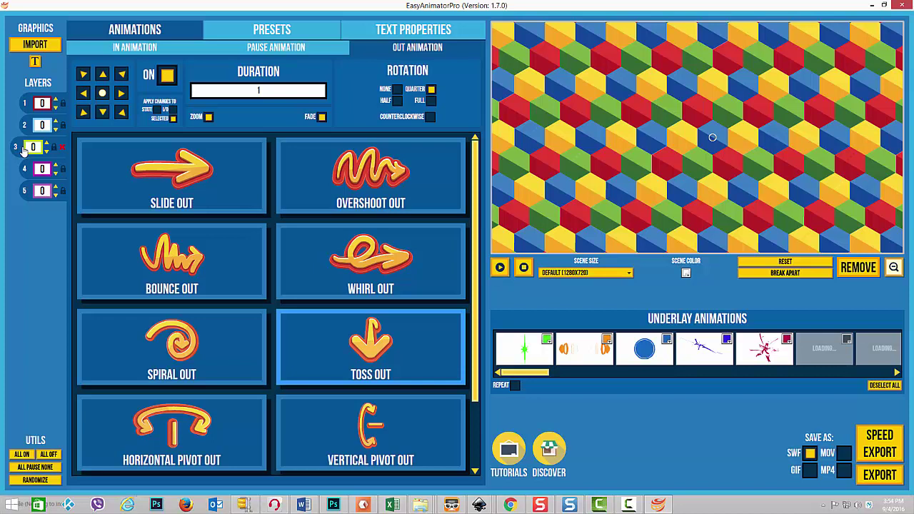
click(24, 168)
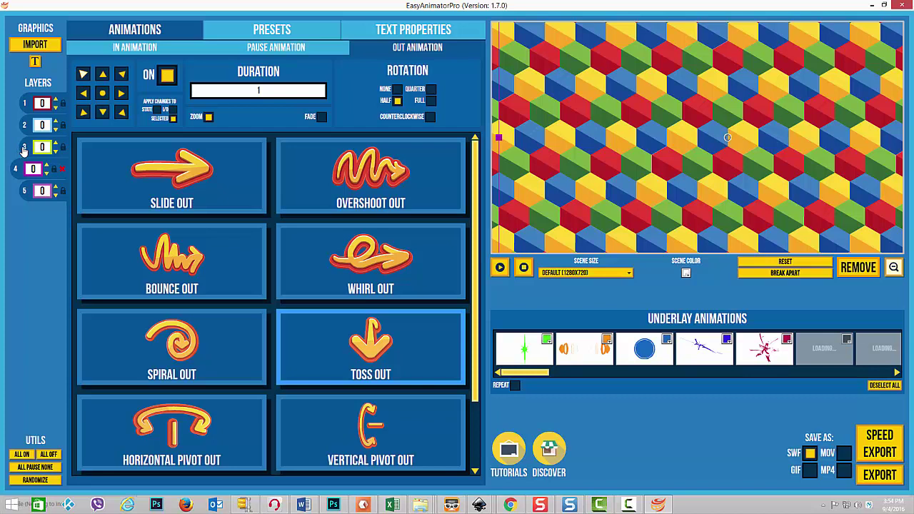